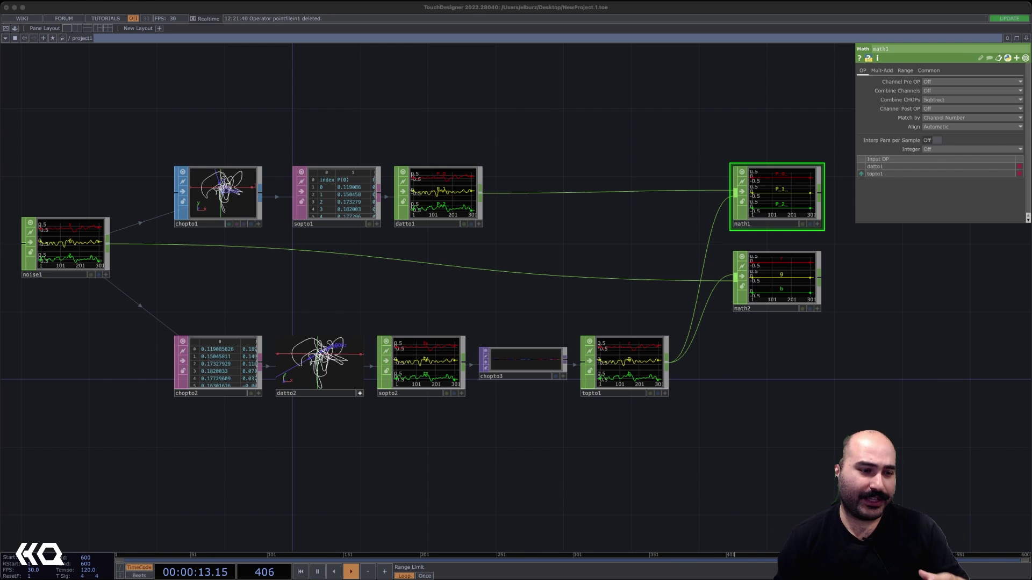
- Move the data-flow diagram window aside and return to the TouchDesigner network
drag(34, 110, 742, 418)
key(super+Tab)
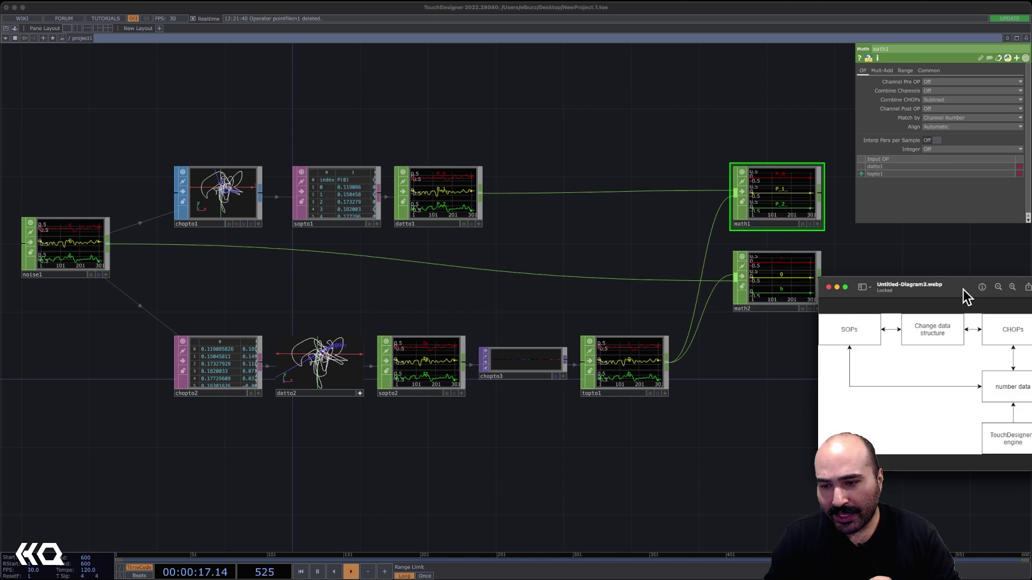
drag(964, 290, 454, 200)
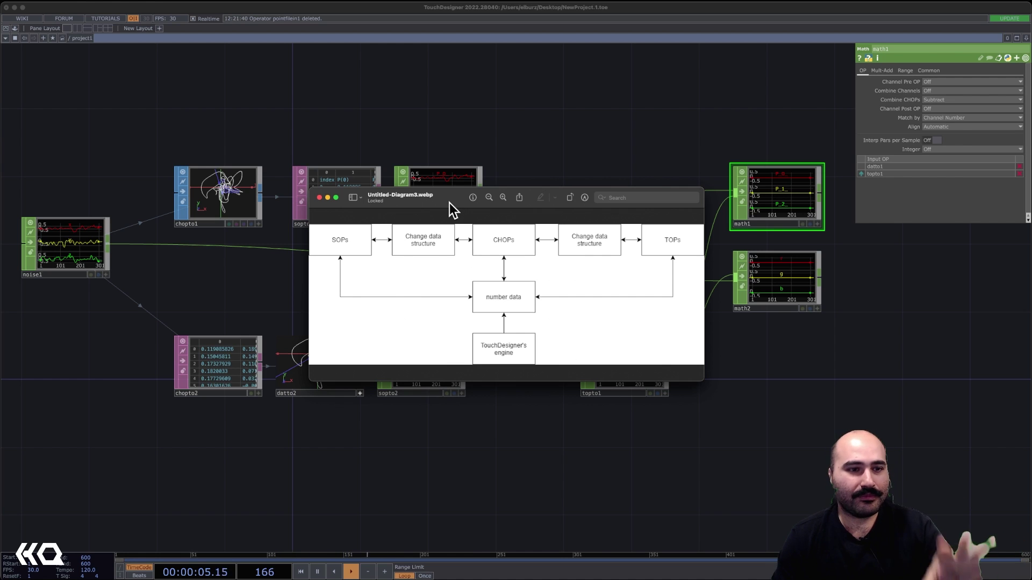
drag(448, 202, 453, 233)
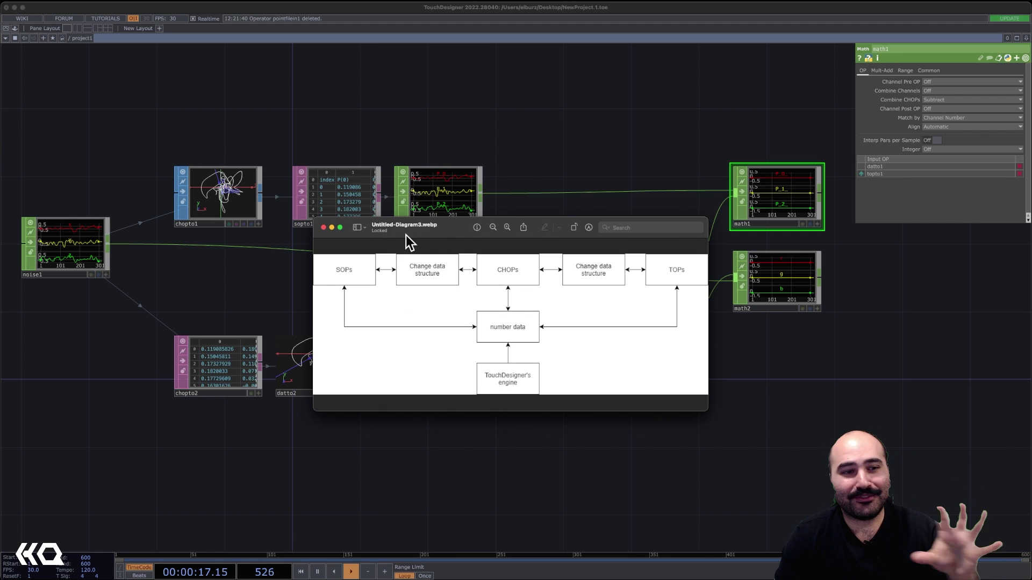
drag(409, 236, 960, 268)
click(850, 355)
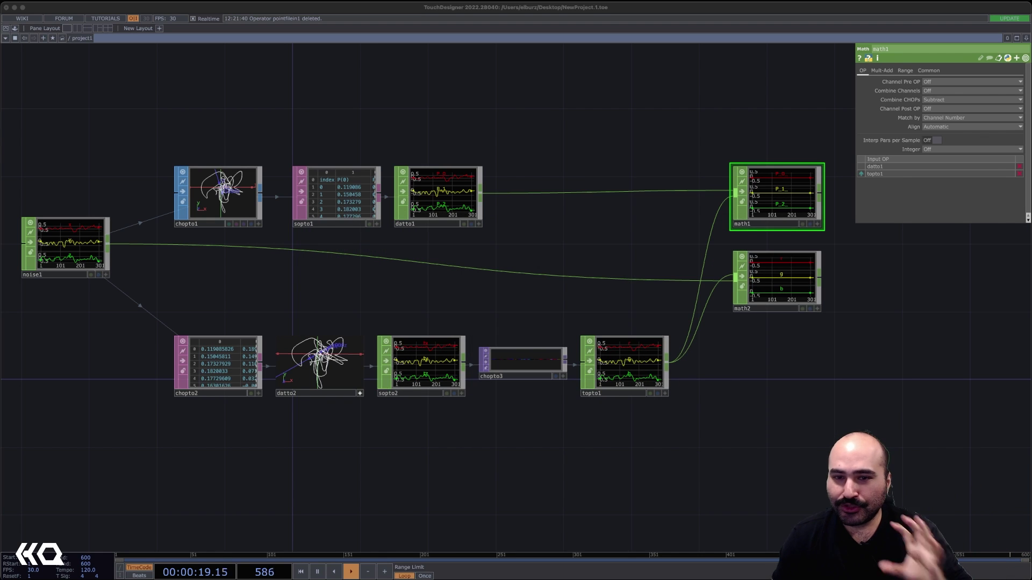
- Select all eleven nodes of the old network and delete them
drag(821, 411, 67, 134)
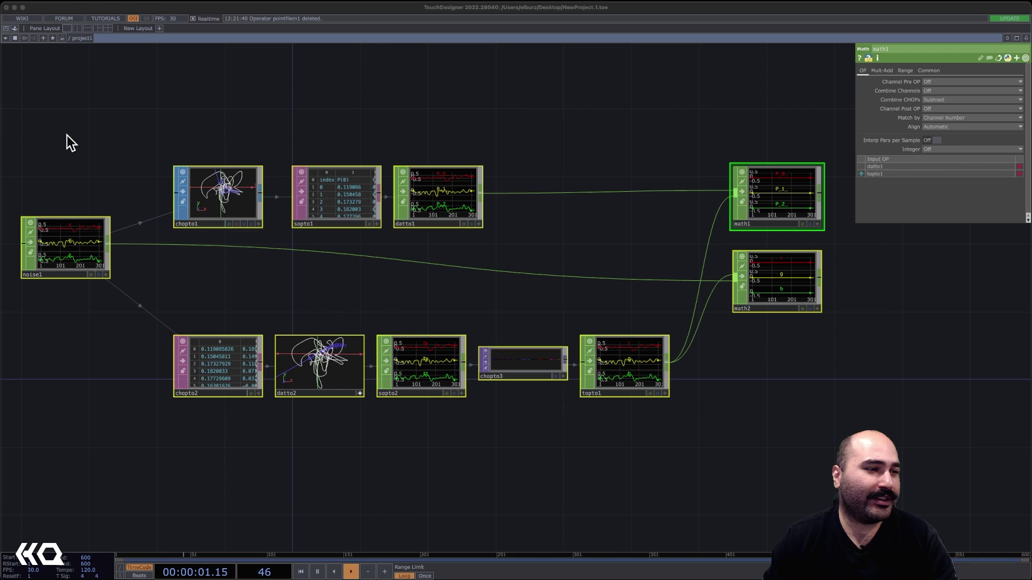
click(278, 292)
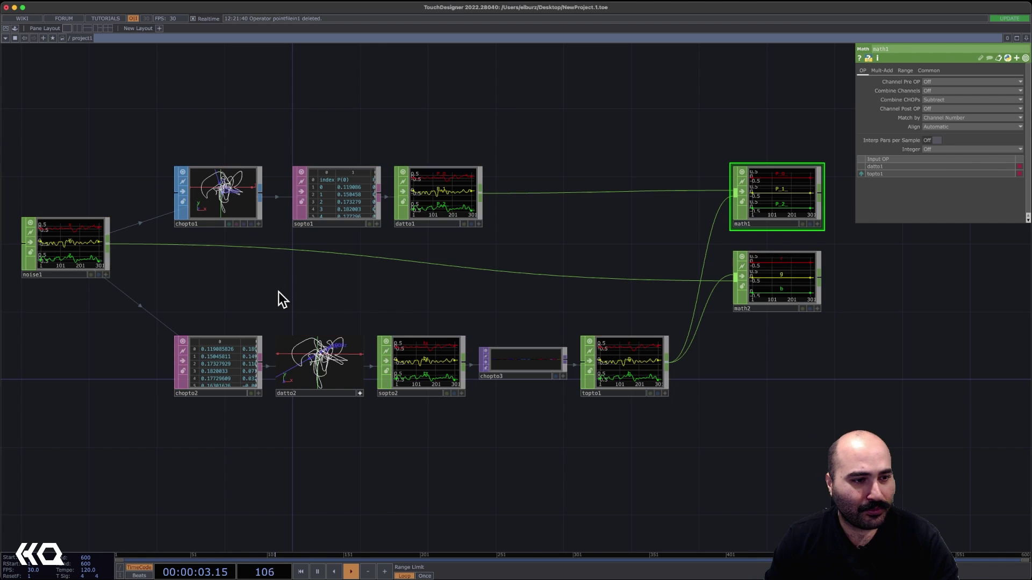
drag(800, 475, 77, 147)
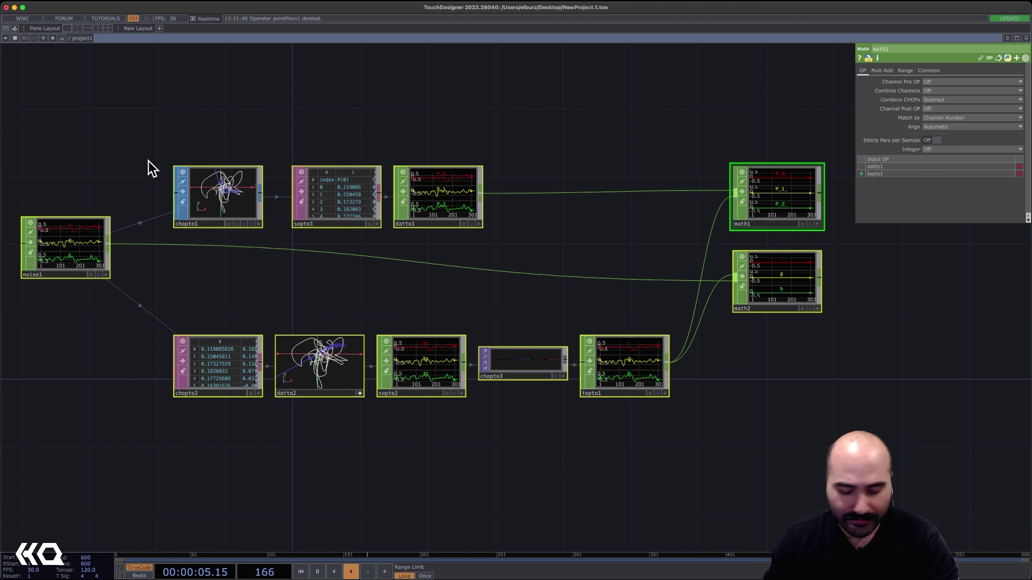
key(Delete)
- Create a Noise CHOP, noise1, in the empty network
key(Tab)
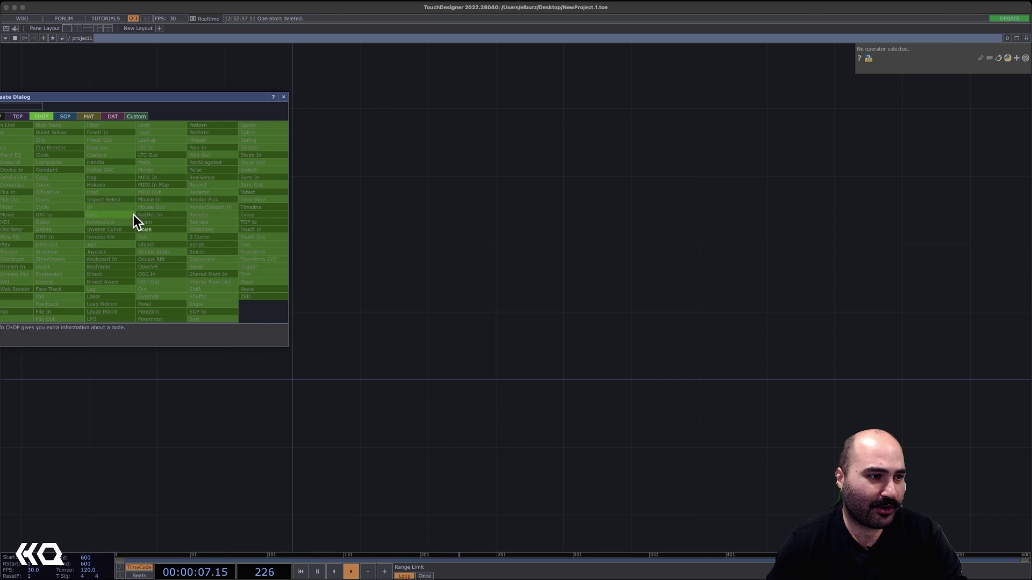
click(161, 229)
click(153, 249)
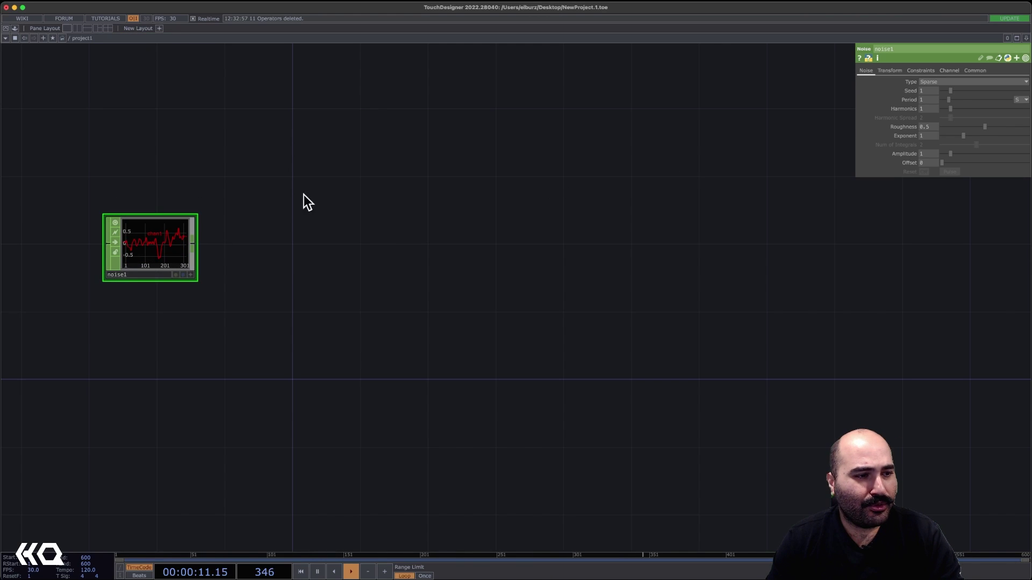
- Set noise1's Channel Names to 'x y z' on its Channel page
click(949, 71)
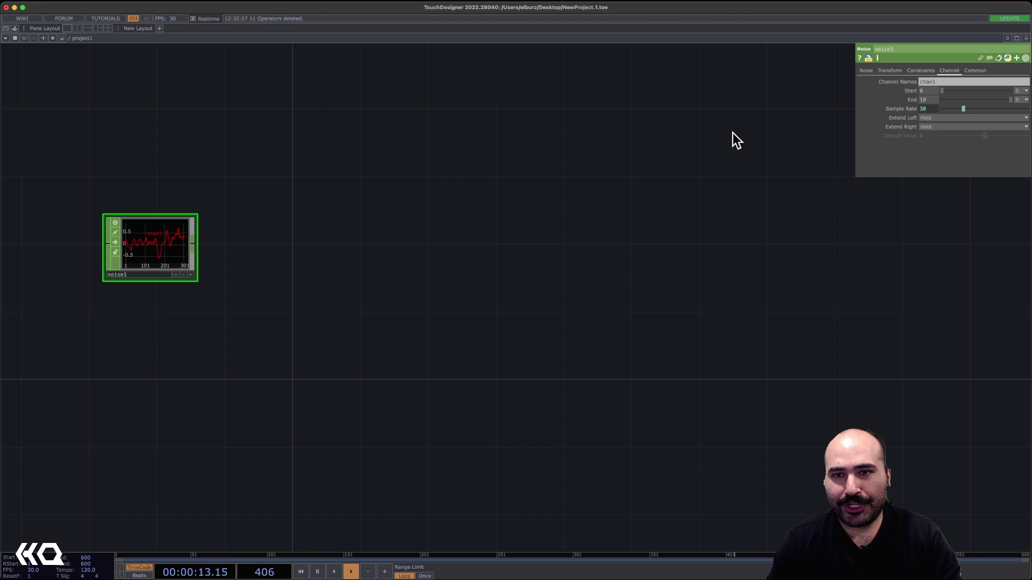
click(936, 82)
text(xyz)
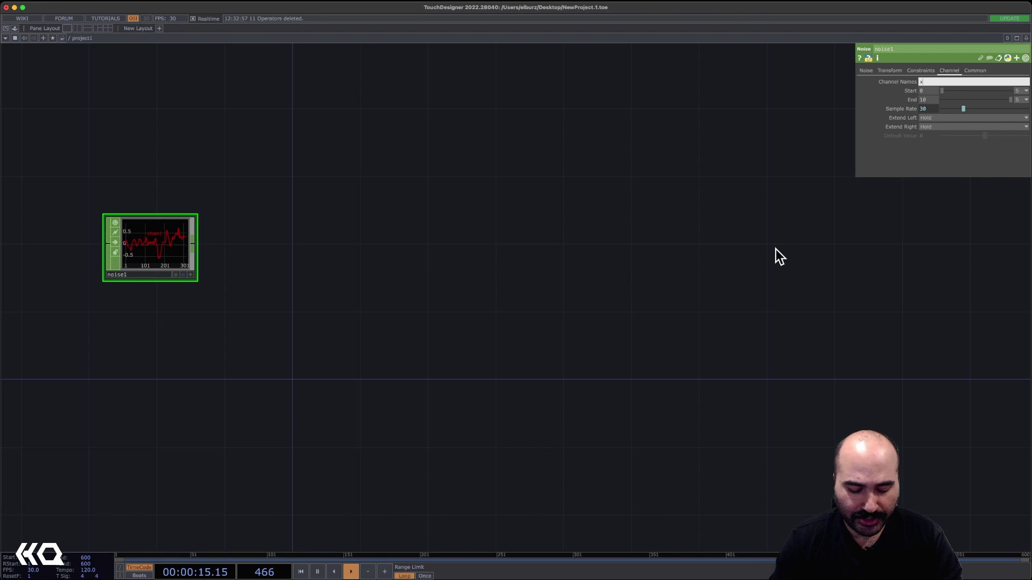
key(BackSpace)
key(BackSpace)
text(y z)
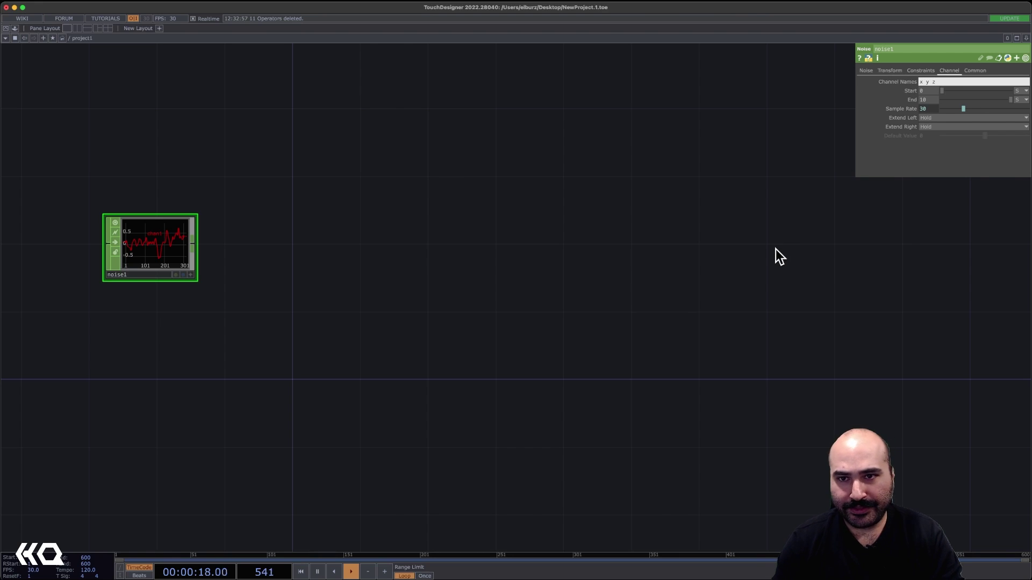
key(Return)
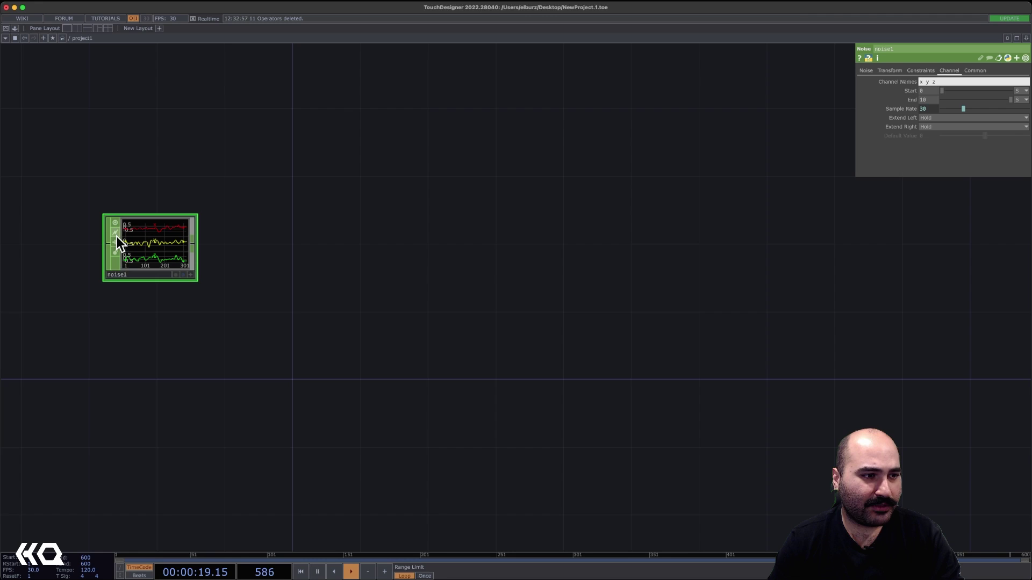
scroll(117, 236, up, 1)
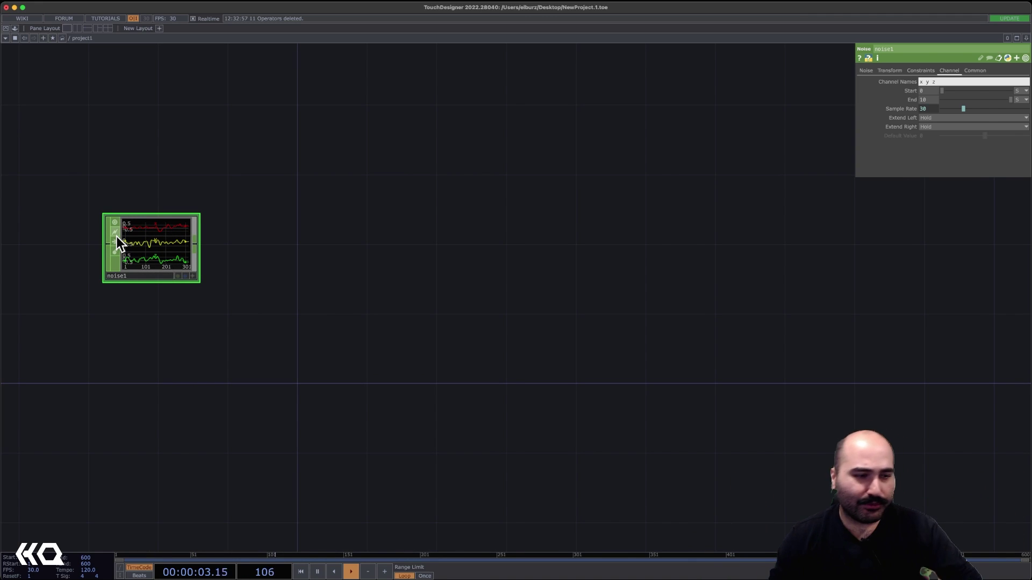
- Zoom in to view noise1's detailed info, then zoom out and pan the network
click(744, 220)
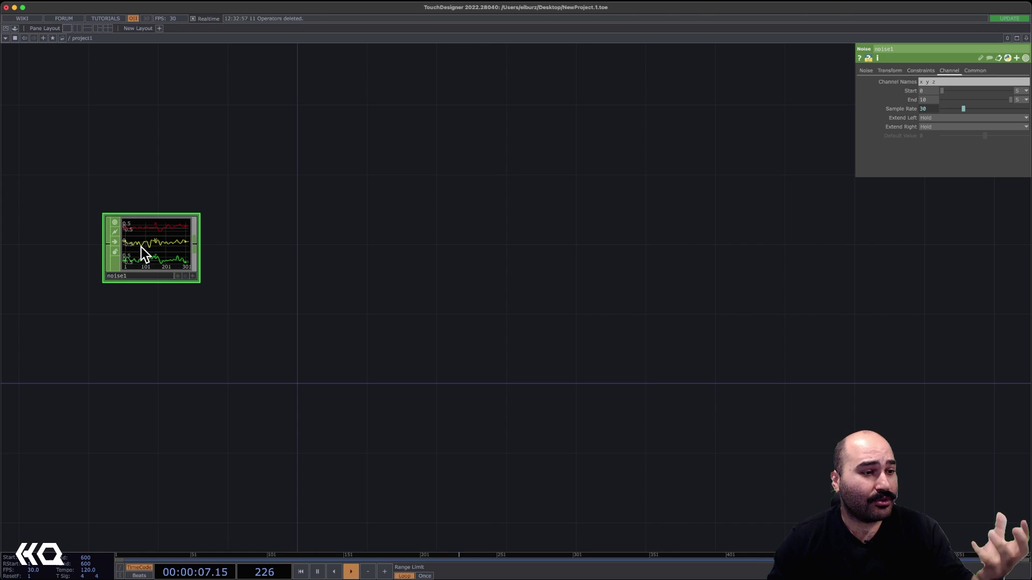
scroll(138, 251, up, 3)
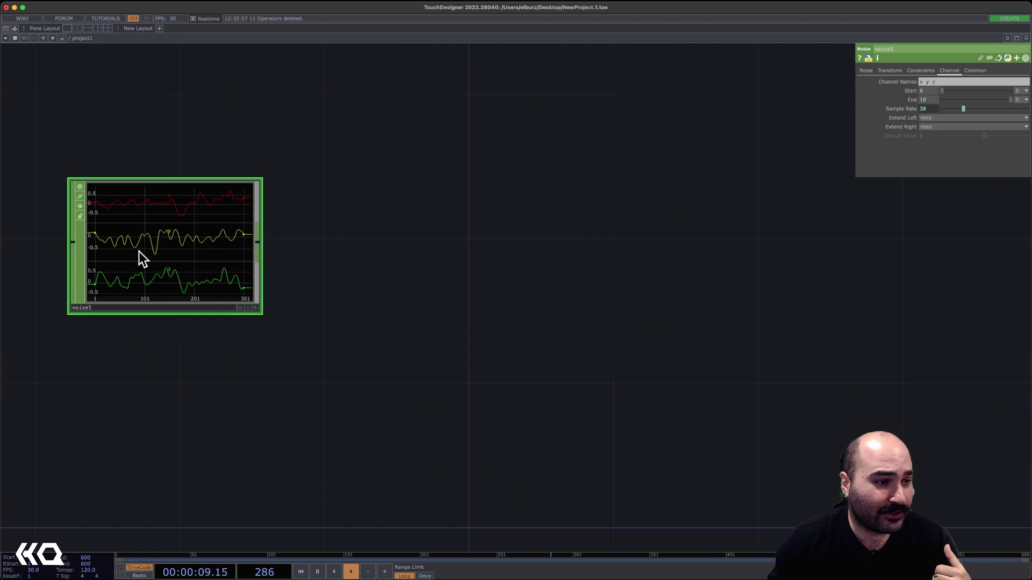
middle_click(174, 269)
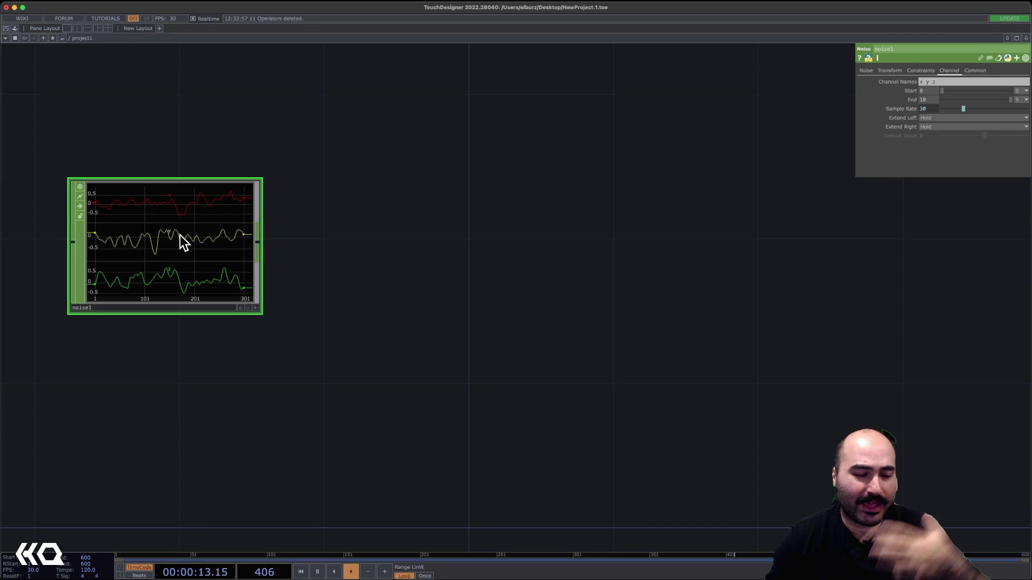
scroll(166, 281, down, 2)
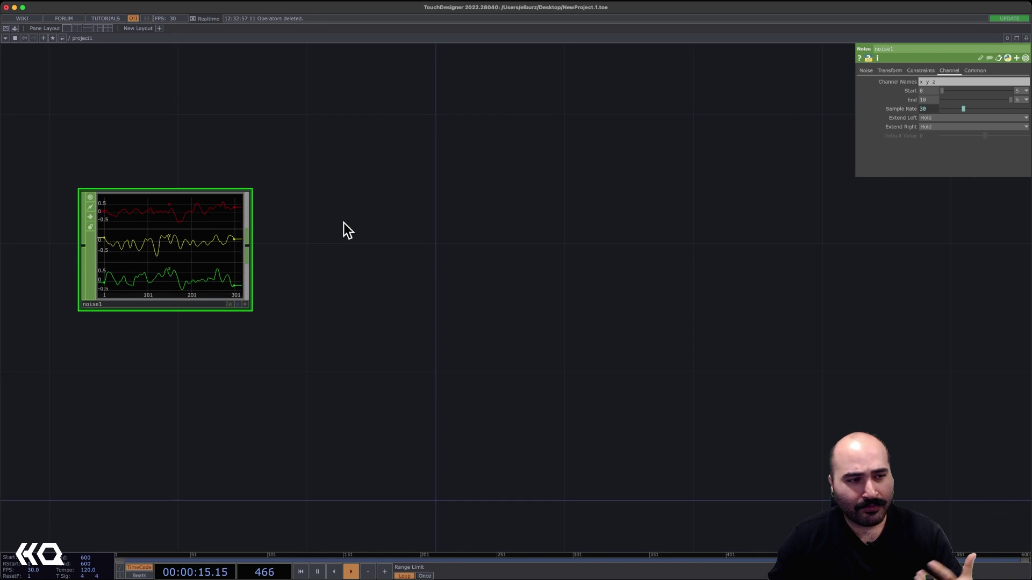
drag(344, 223, 354, 279)
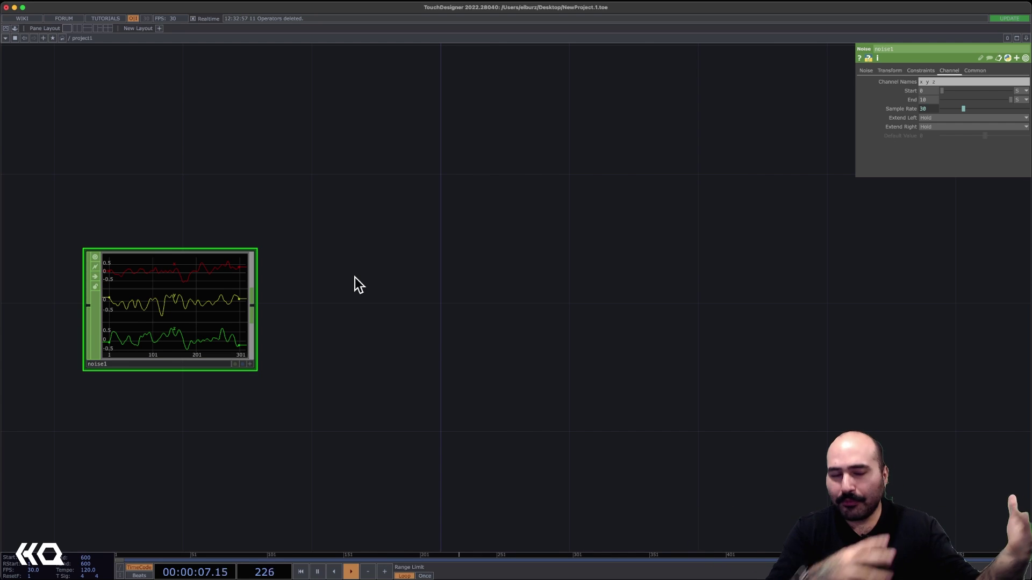
- Add a CHOP to SOP node, chopto1, with noise1 as its source CHOP
key(Tab)
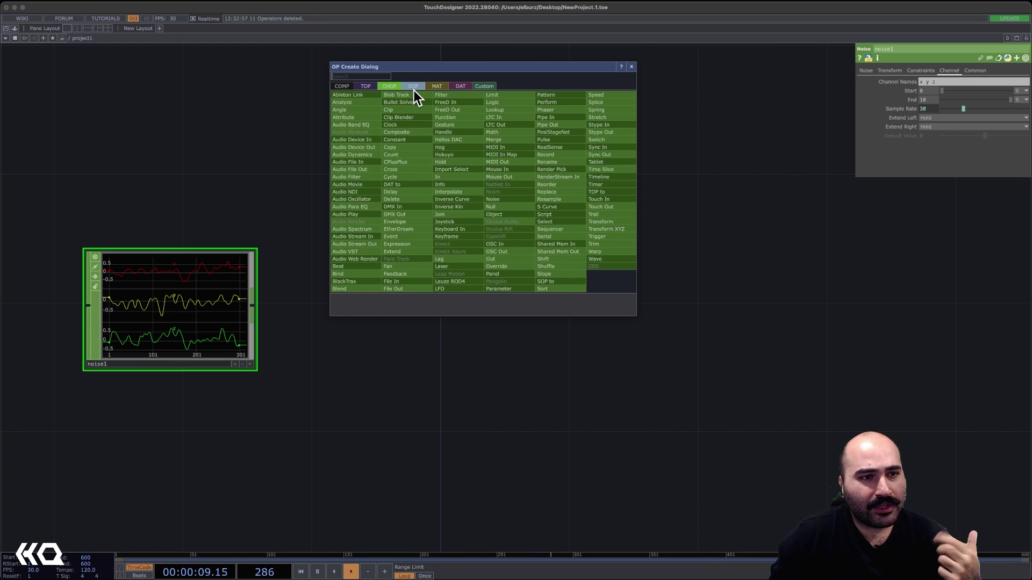
click(413, 87)
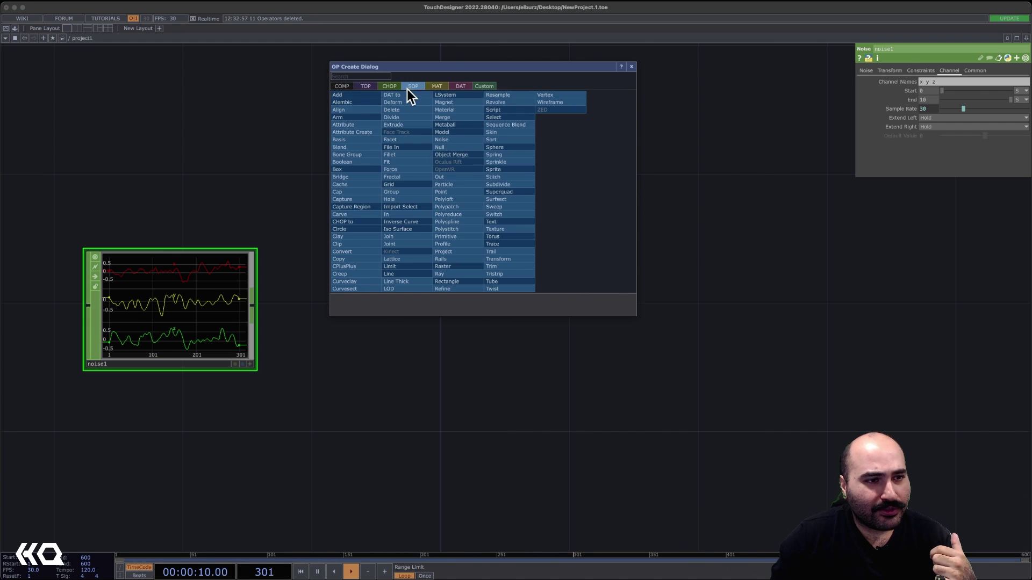
click(341, 222)
click(533, 209)
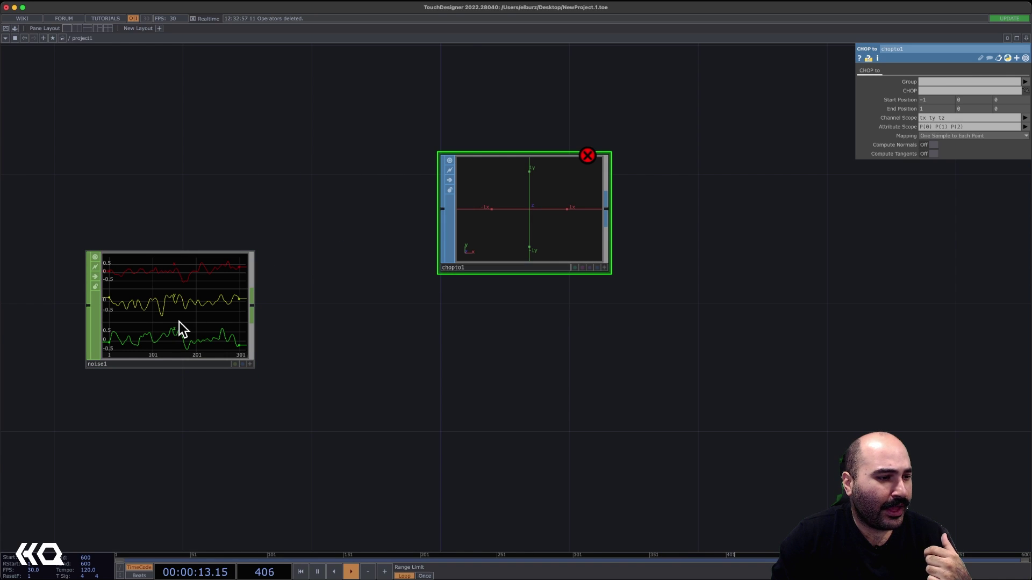
drag(179, 322, 945, 91)
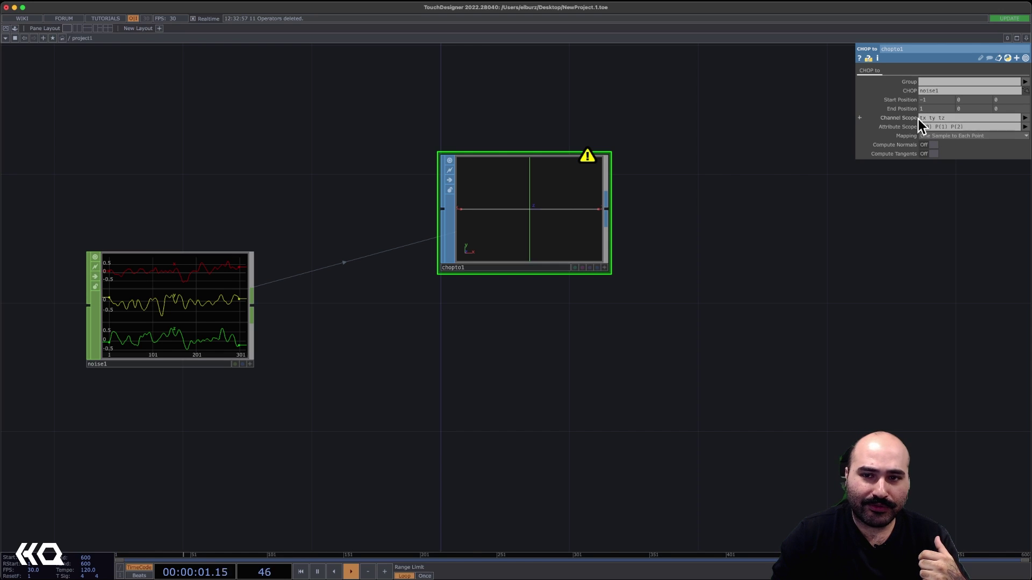
- Change chopto1's Channel Scope from 'tx ty tz' to 'x y z'
click(948, 118)
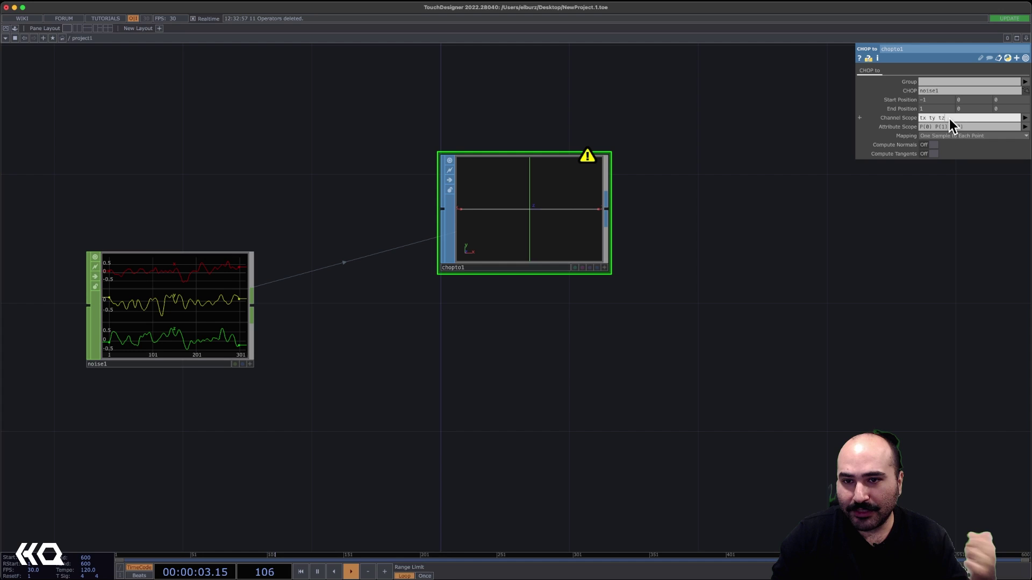
key(BackSpace)
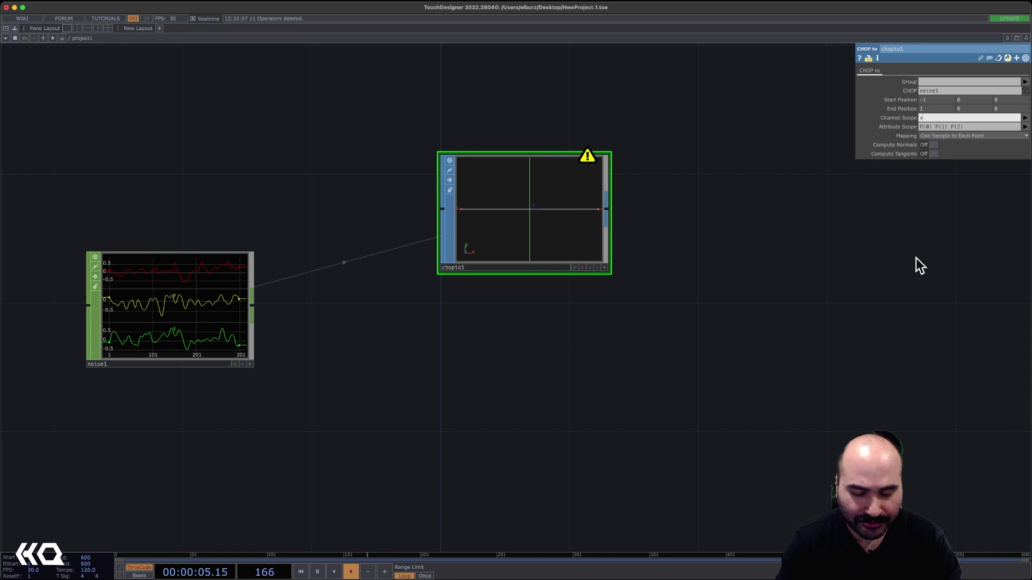
text(x y z)
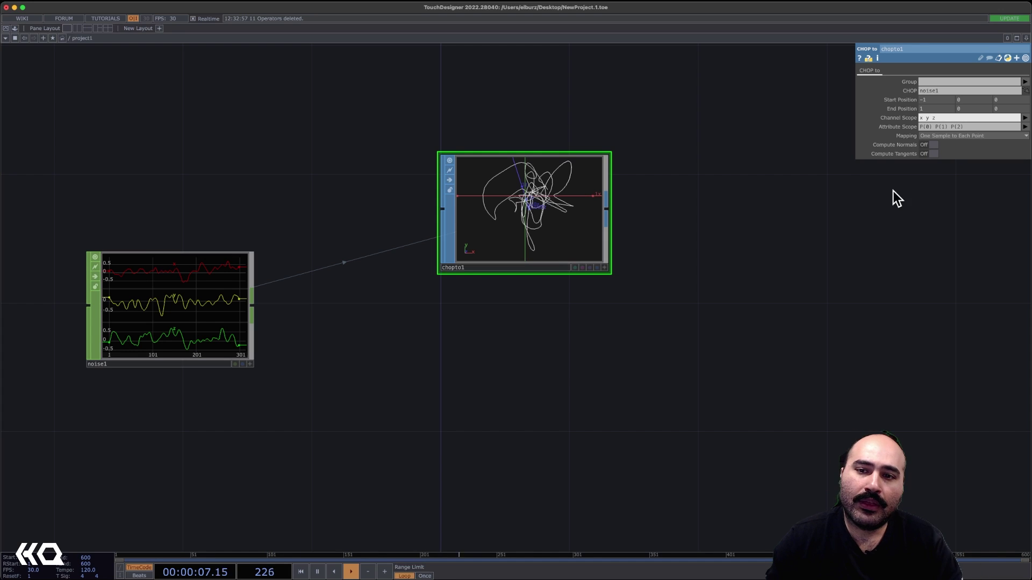
click(919, 129)
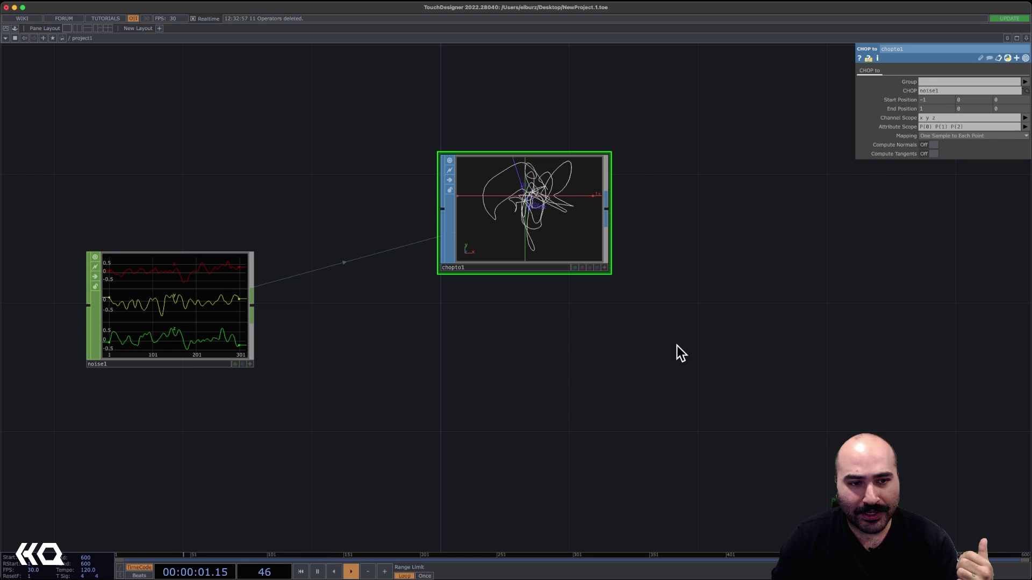
- Rotate chopto1's 3D noise curve, check its point-count info, and bring up chopto1's parameters
click(178, 311)
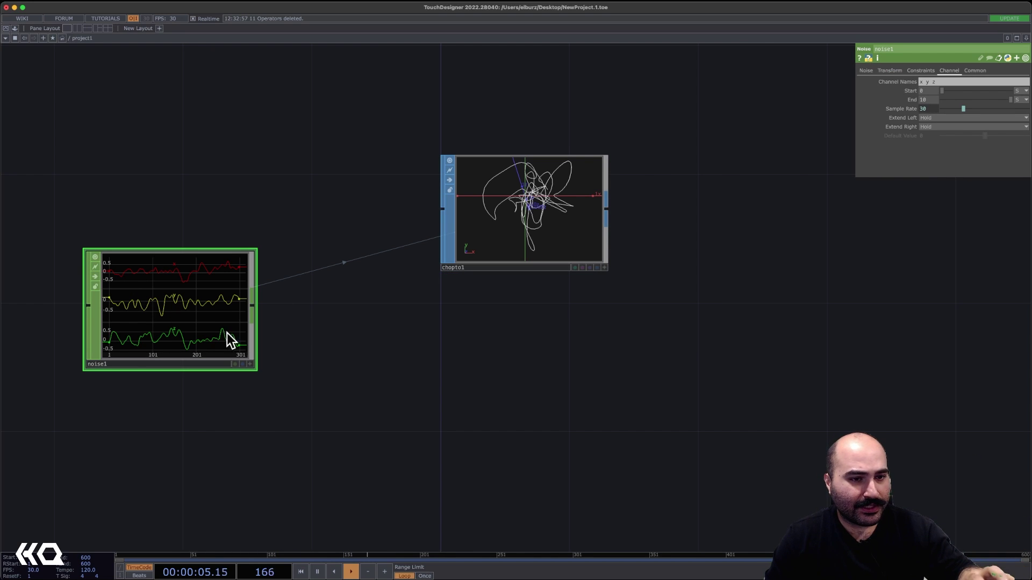
click(604, 267)
drag(558, 248, 518, 222)
middle_drag(541, 267, 569, 276)
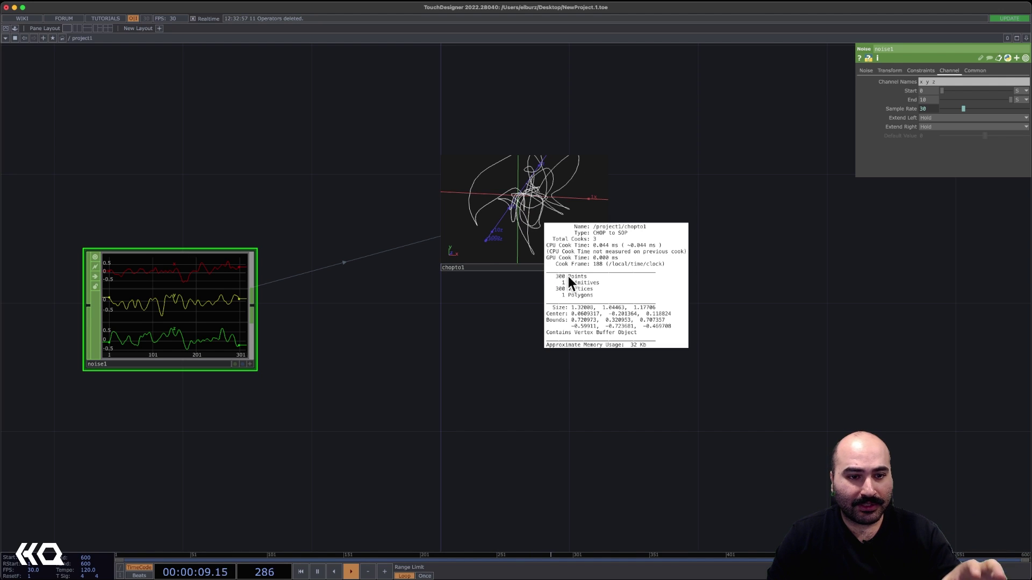
middle_drag(508, 289, 507, 267)
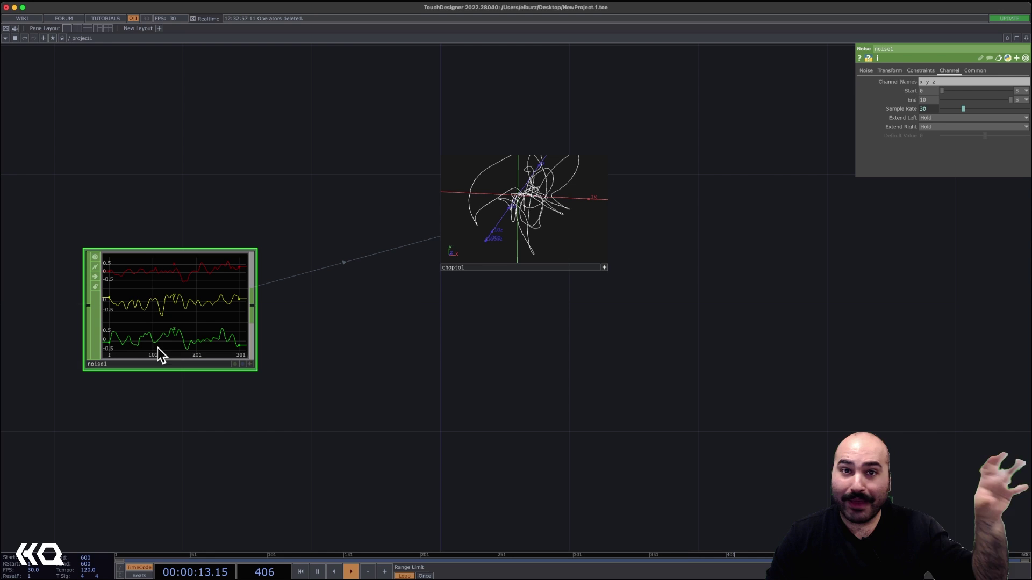
click(603, 268)
drag(705, 258, 642, 260)
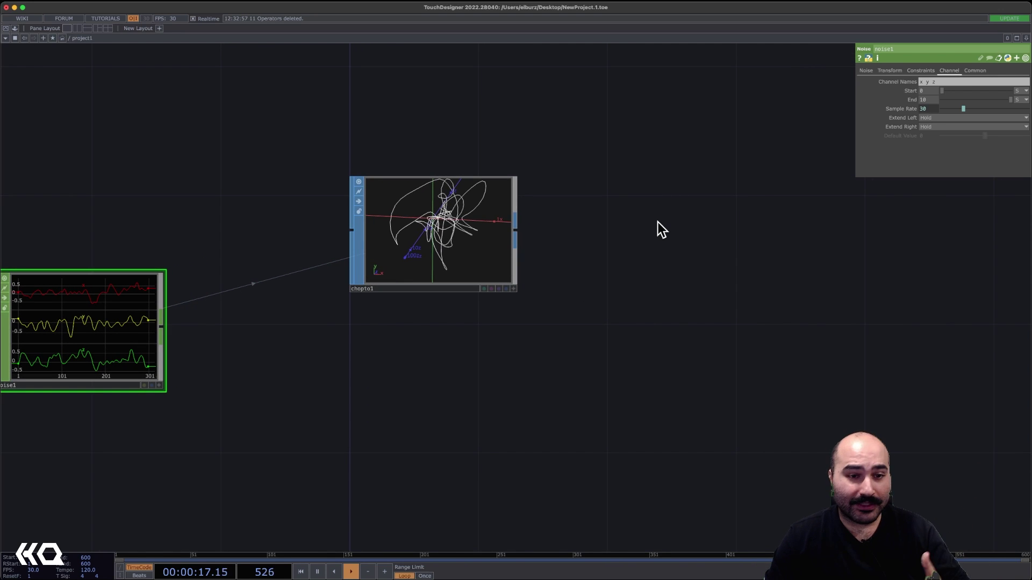
click(491, 216)
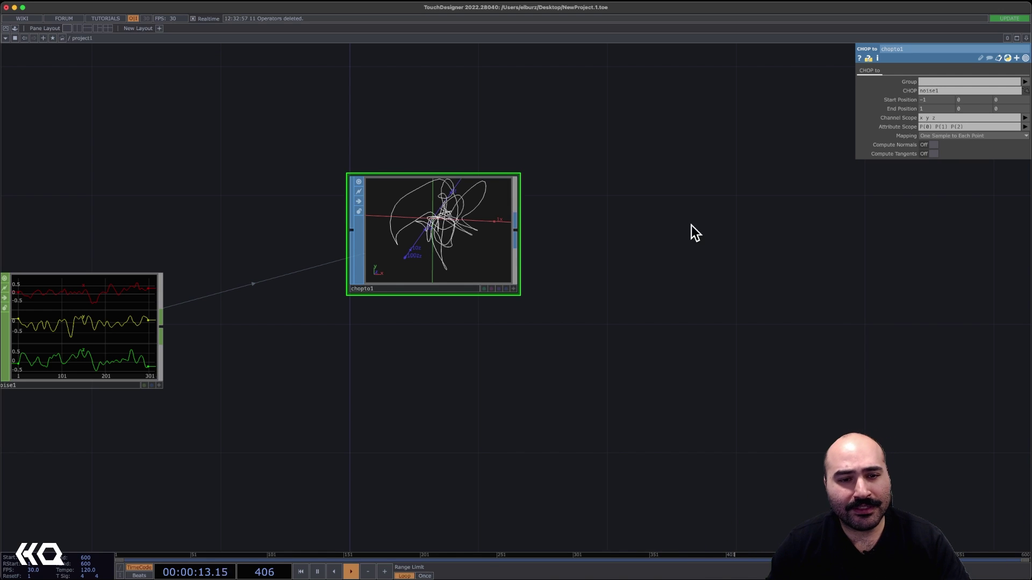
- Pick the SOP to DAT operator from the DAT family
key(Tab)
click(667, 120)
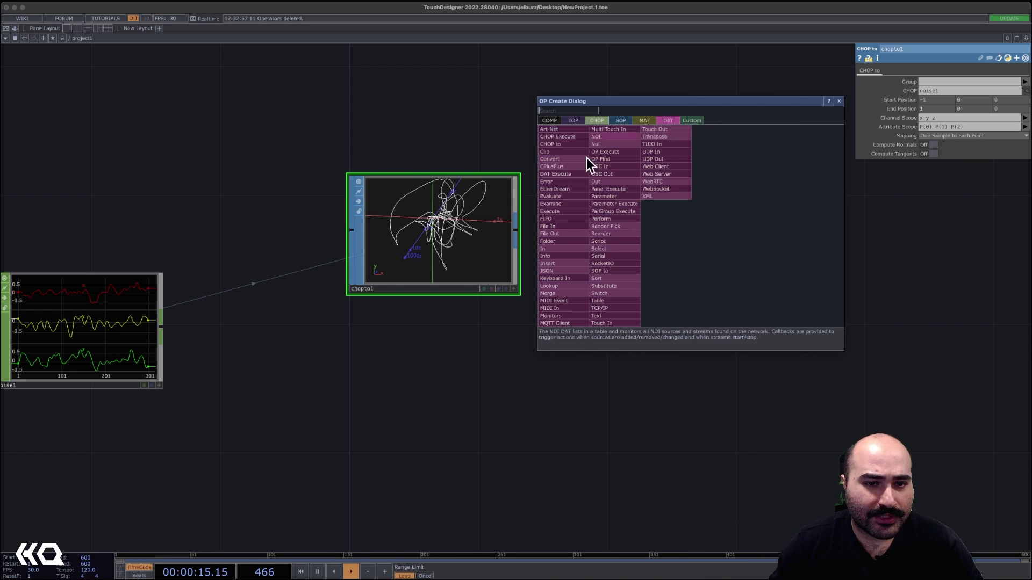
click(613, 271)
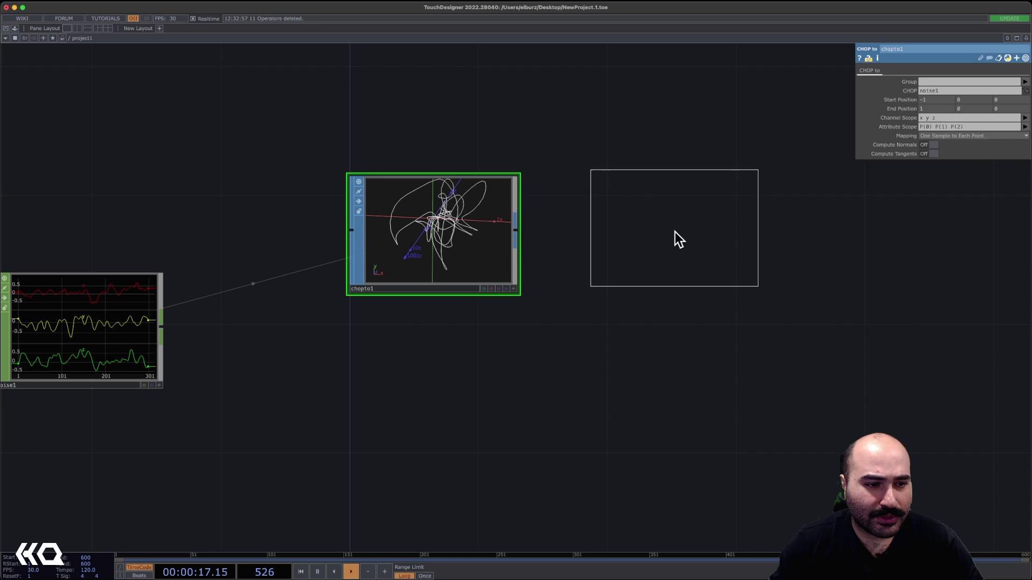
- Drop the sopto1 node just right of chopto1
click(660, 242)
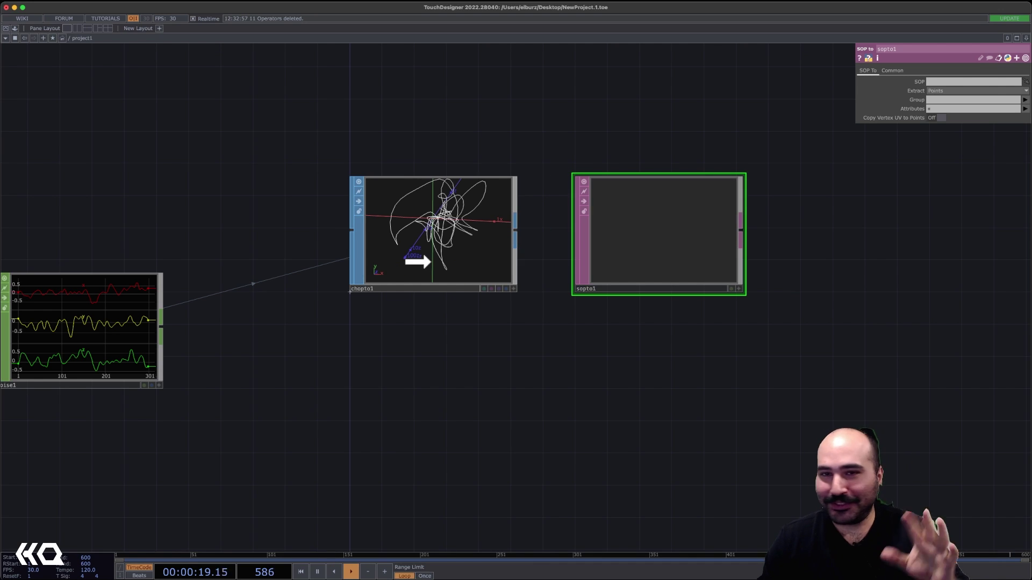
- Set chopto1 as sopto1's source SOP, undoing an accidental node move
drag(417, 263, 960, 84)
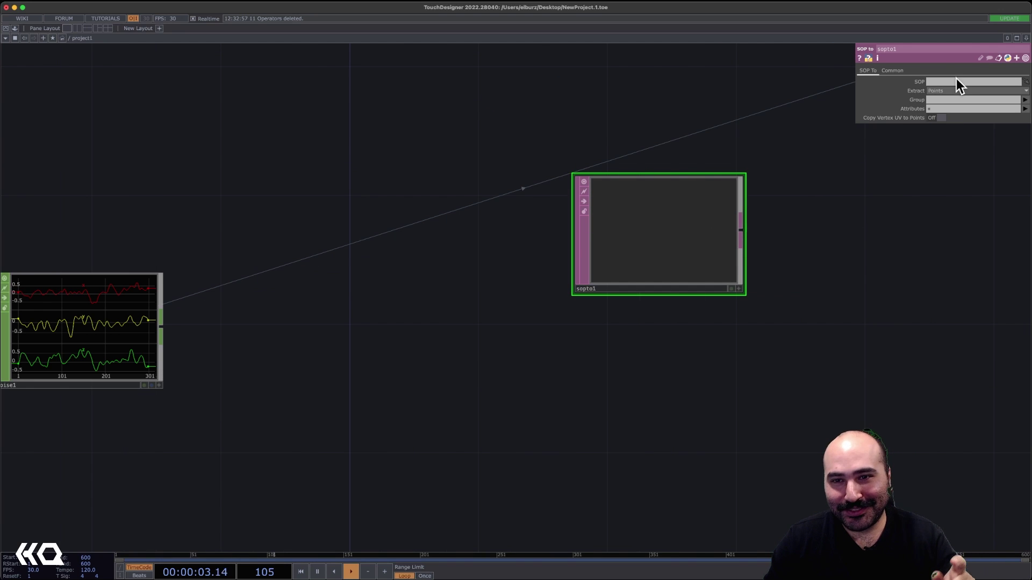
key(ctrl+z)
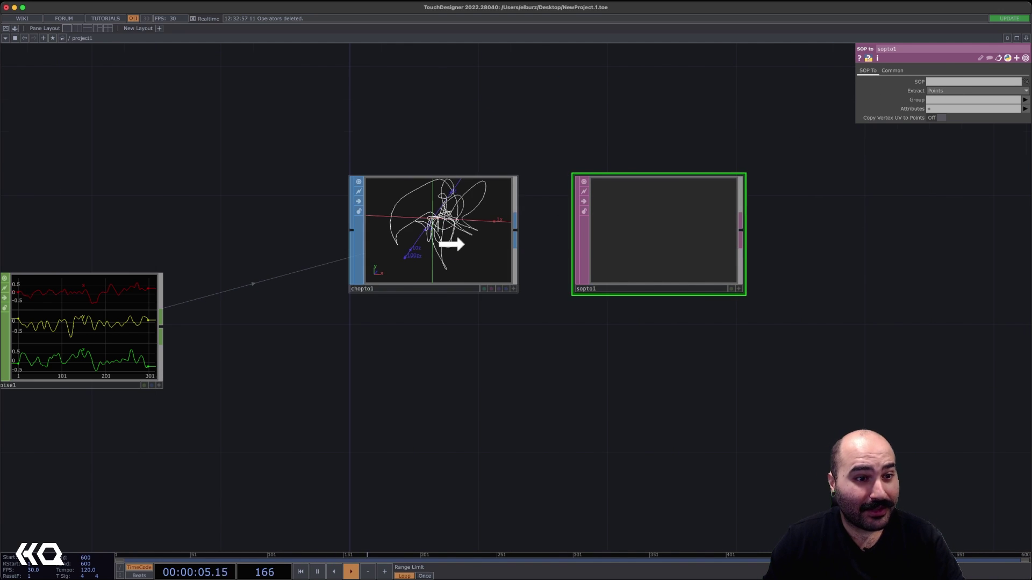
drag(454, 239, 946, 81)
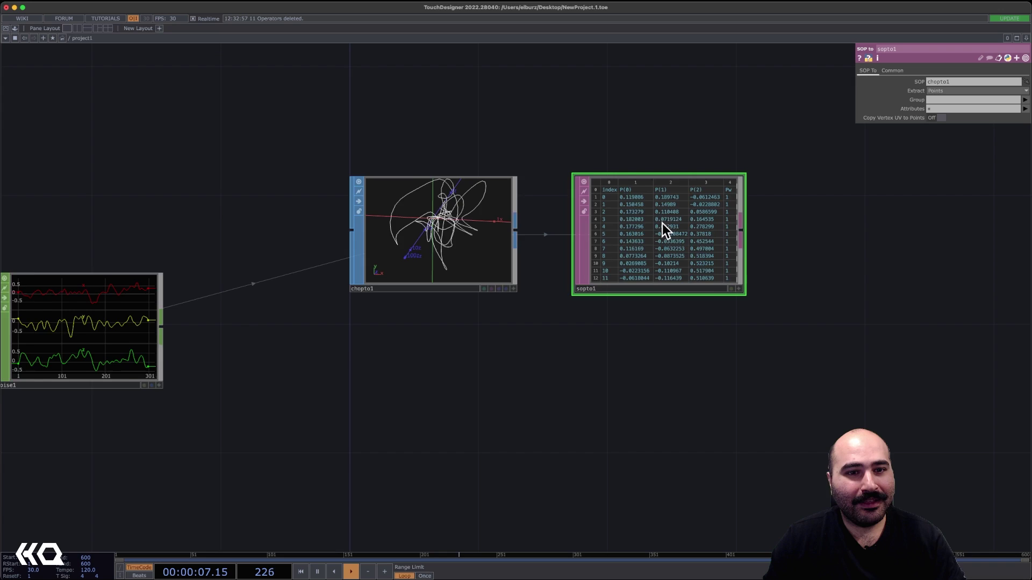
scroll(662, 224, up, 4)
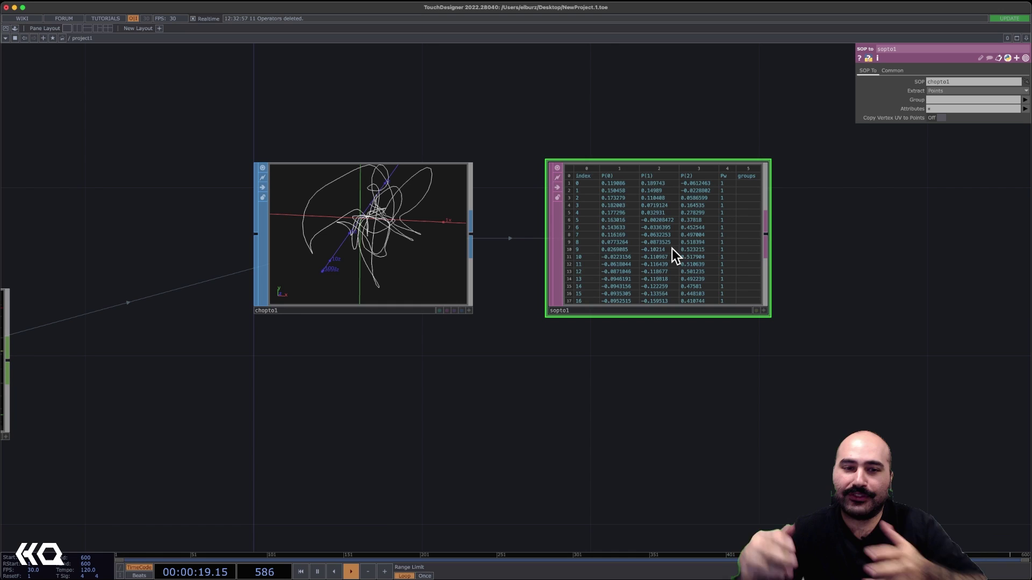
scroll(668, 230, down, 3)
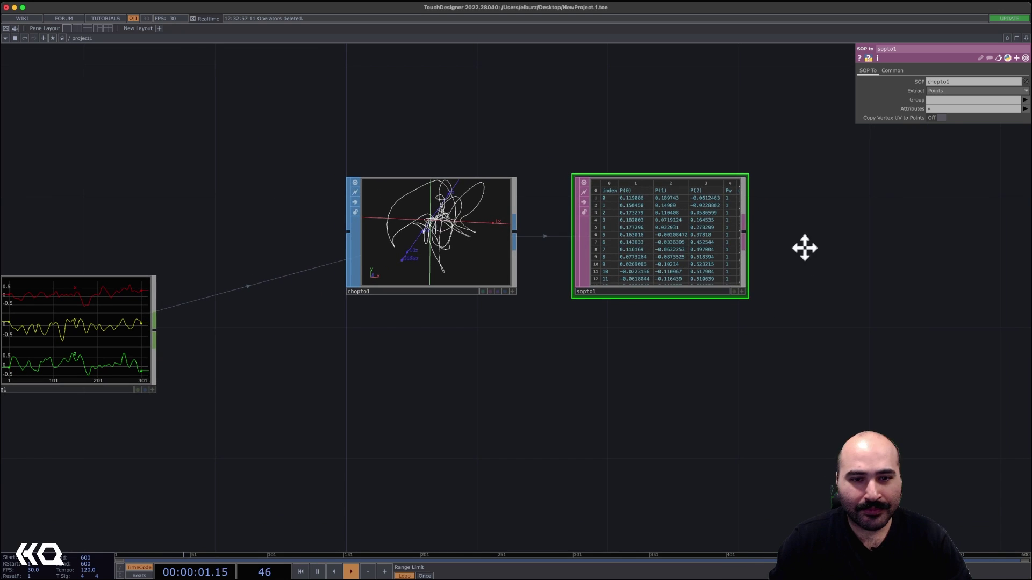
- Add a DAT to CHOP node, datto1, right of sopto1, reading sopto1's table
drag(803, 247, 640, 260)
key(Tab)
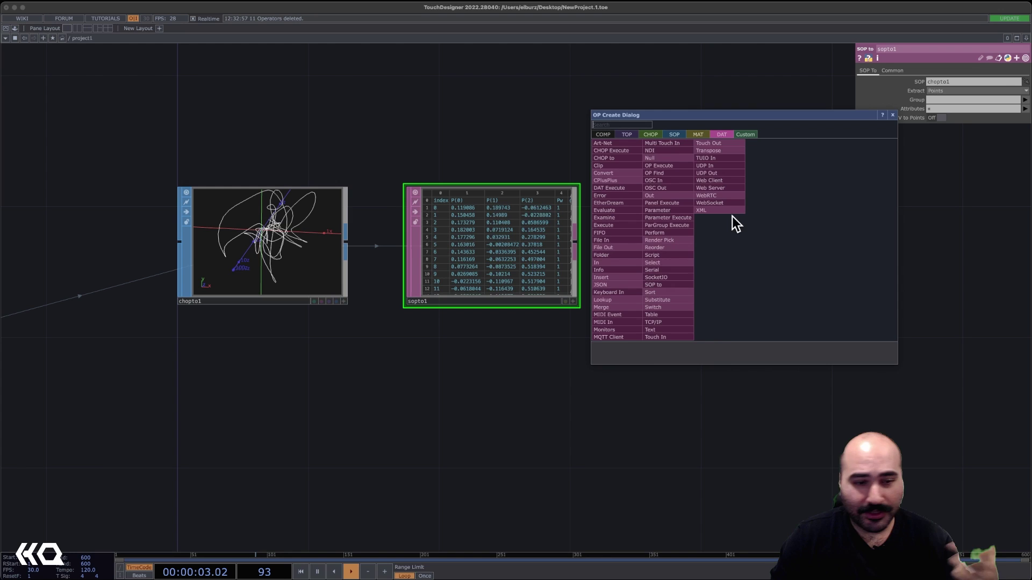
text(dat)
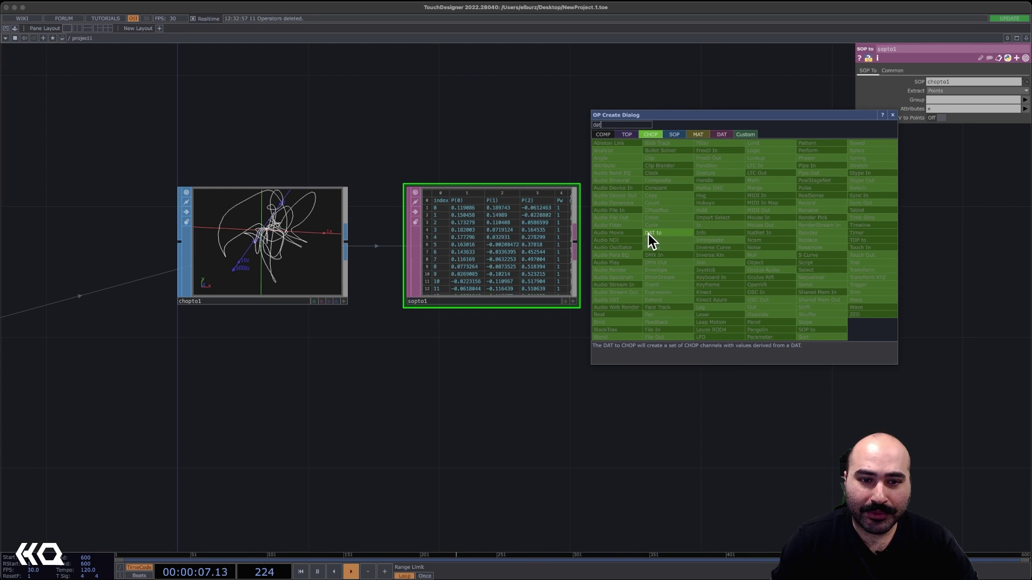
click(651, 234)
click(723, 250)
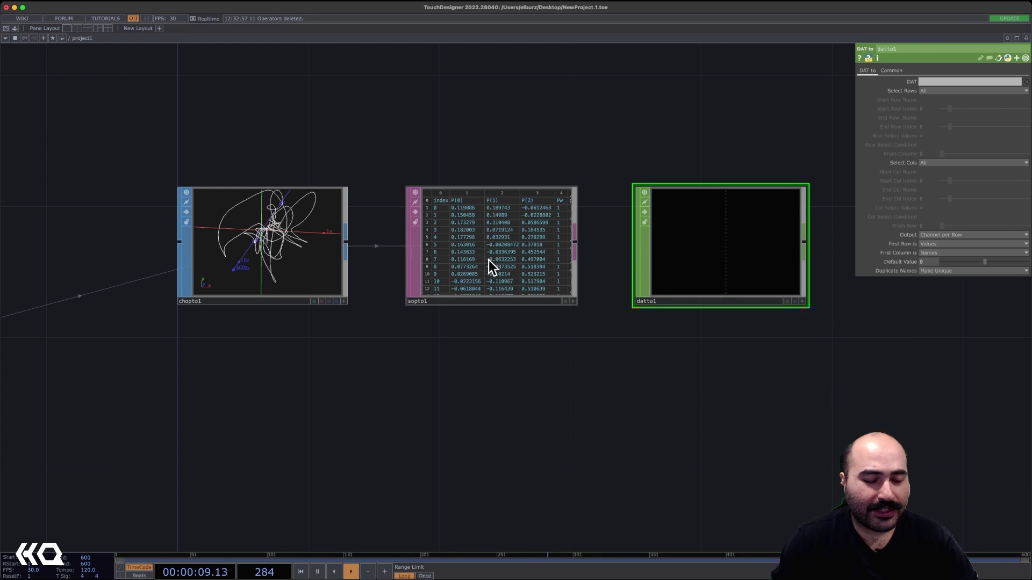
drag(489, 260, 943, 85)
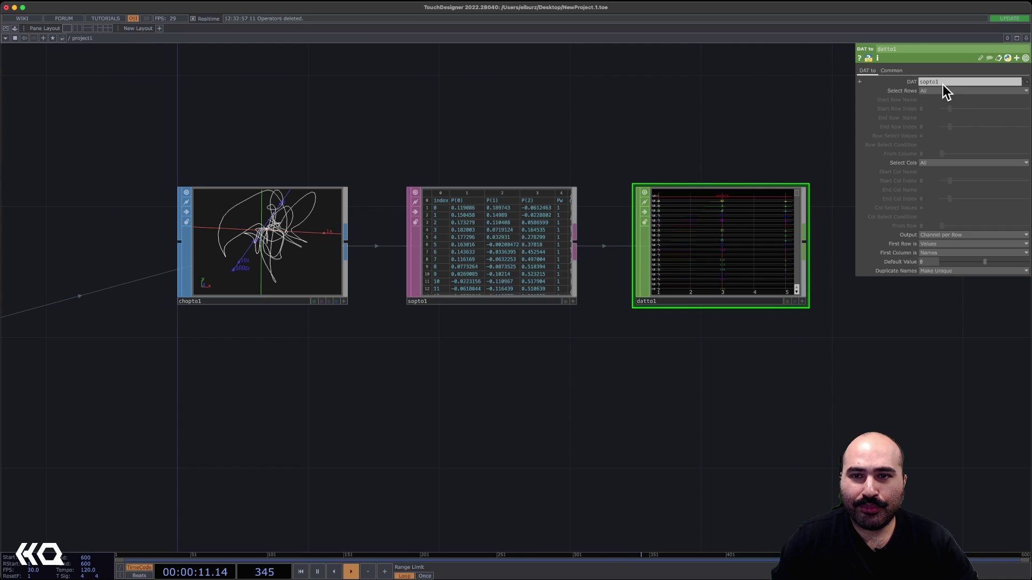
- Turn on First Row is Names and set datto1's output to Channel per Column
scroll(747, 151, right, 5)
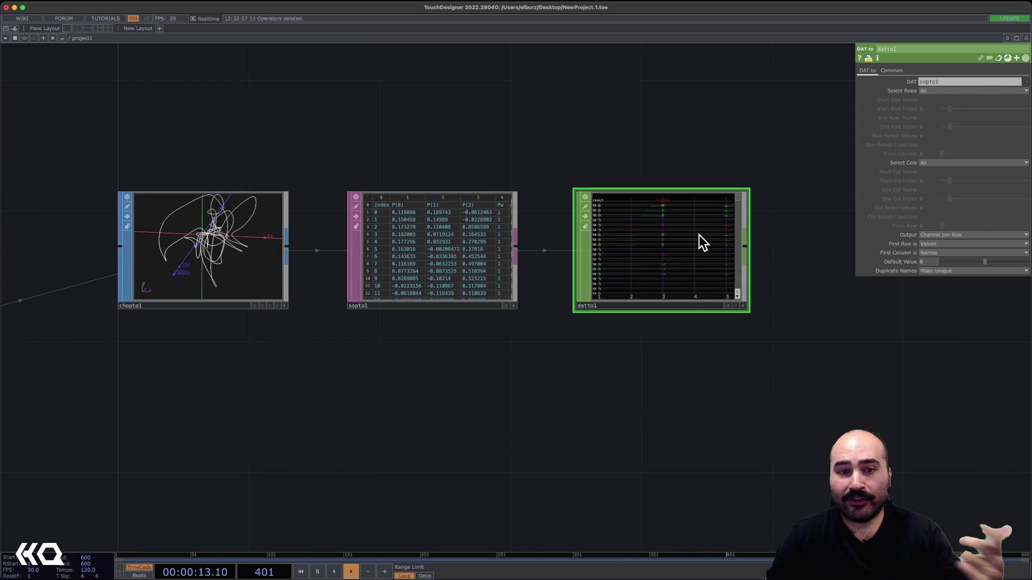
scroll(699, 242, up, 3)
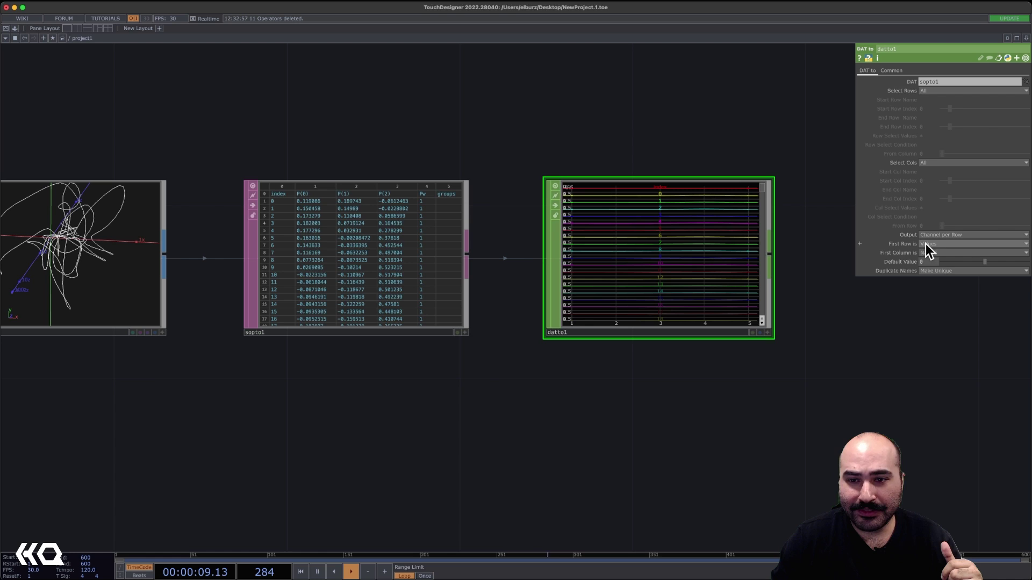
click(926, 245)
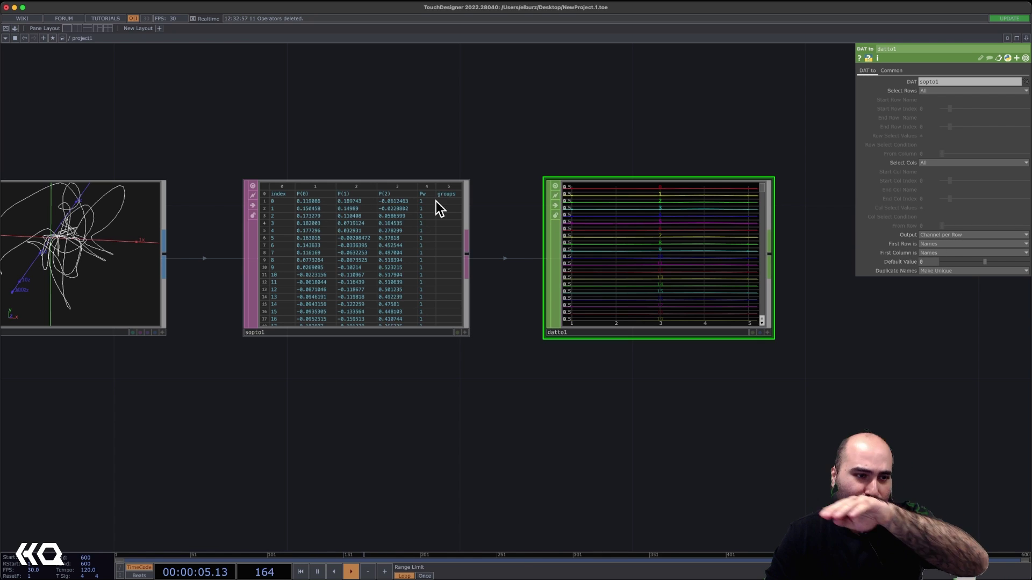
click(981, 239)
click(962, 261)
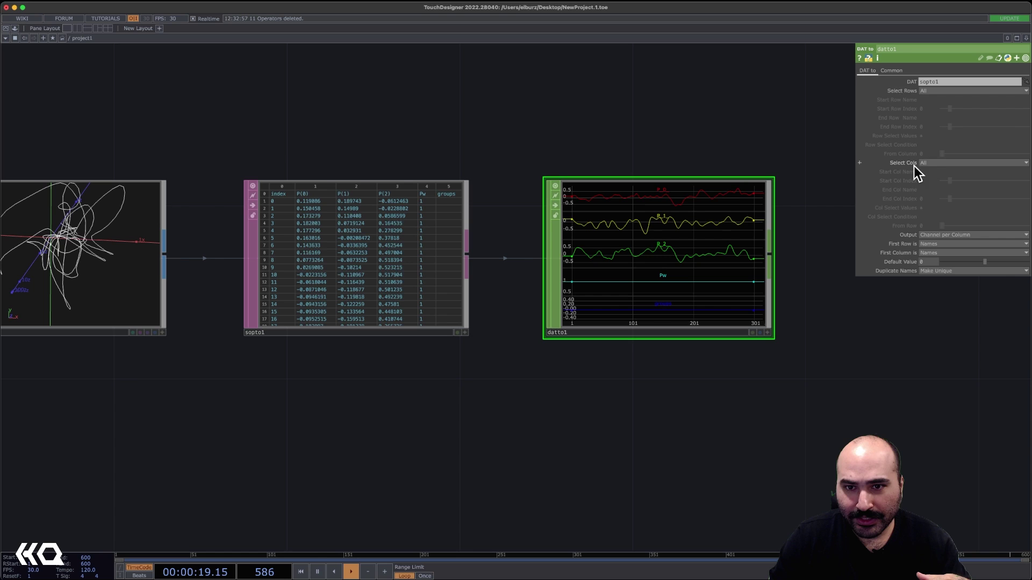
- Select datto1's columns by index with End Col Index 3, and treat First Column as Values
click(935, 163)
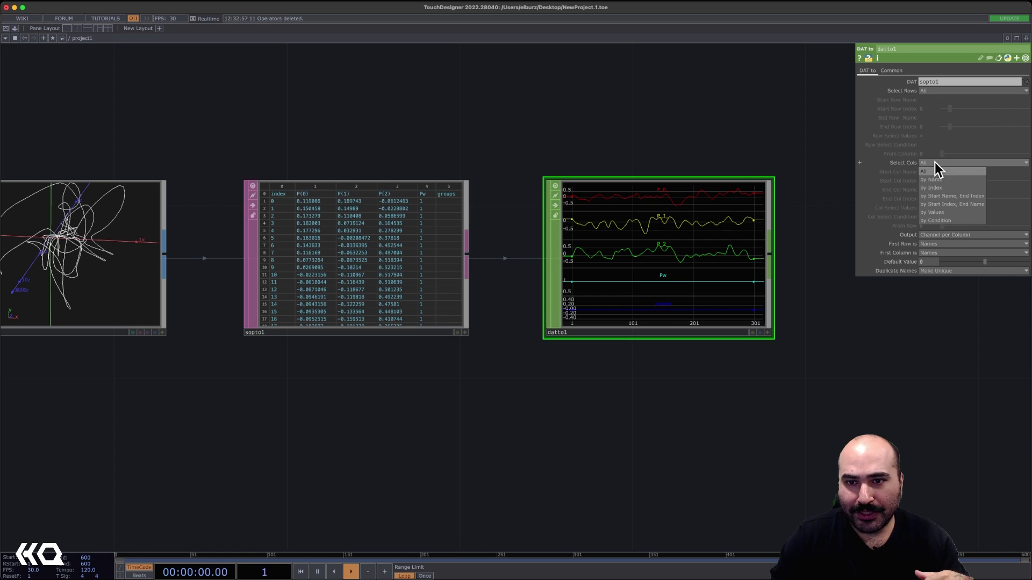
click(930, 189)
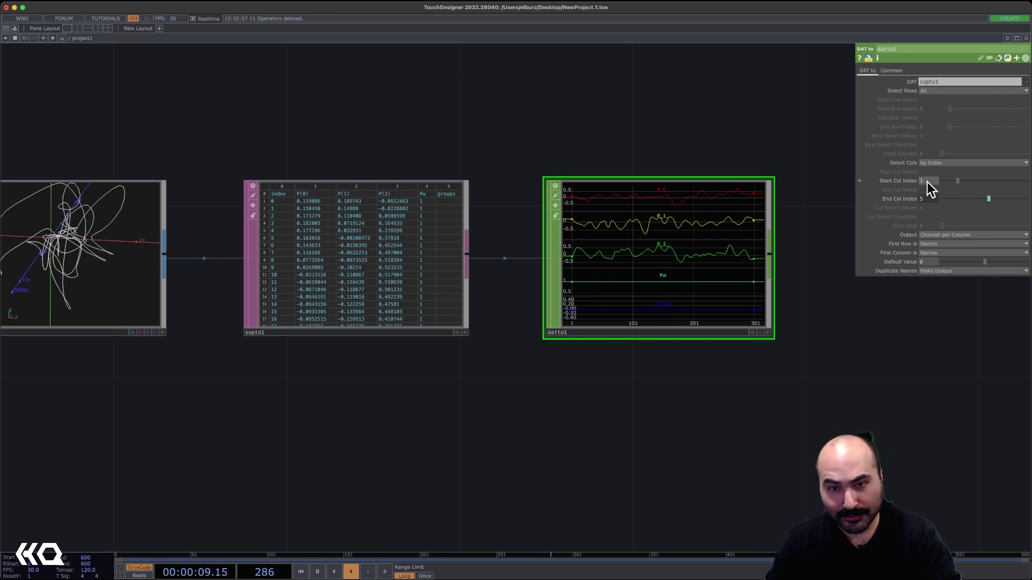
click(906, 201)
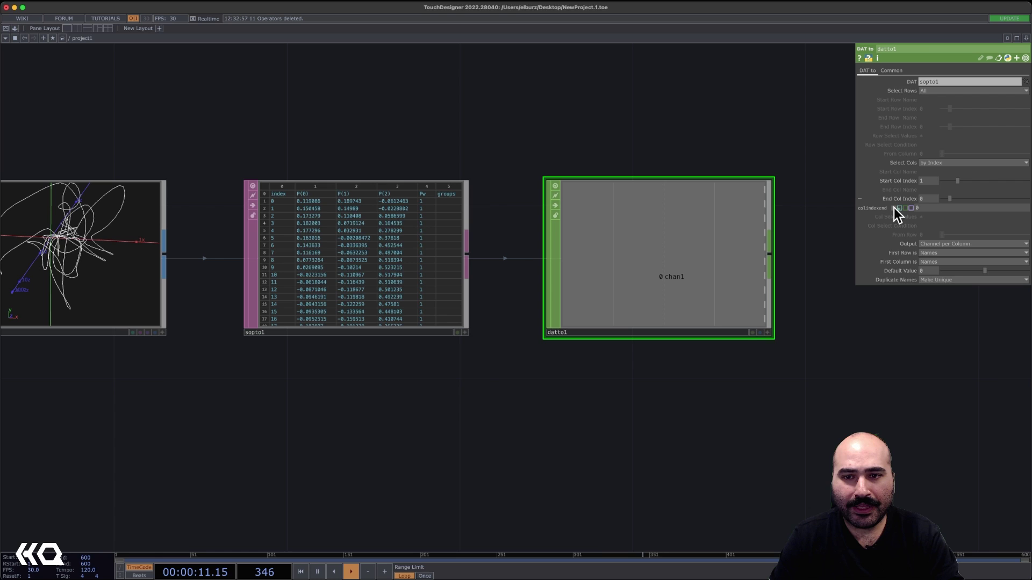
text(3)
key(Return)
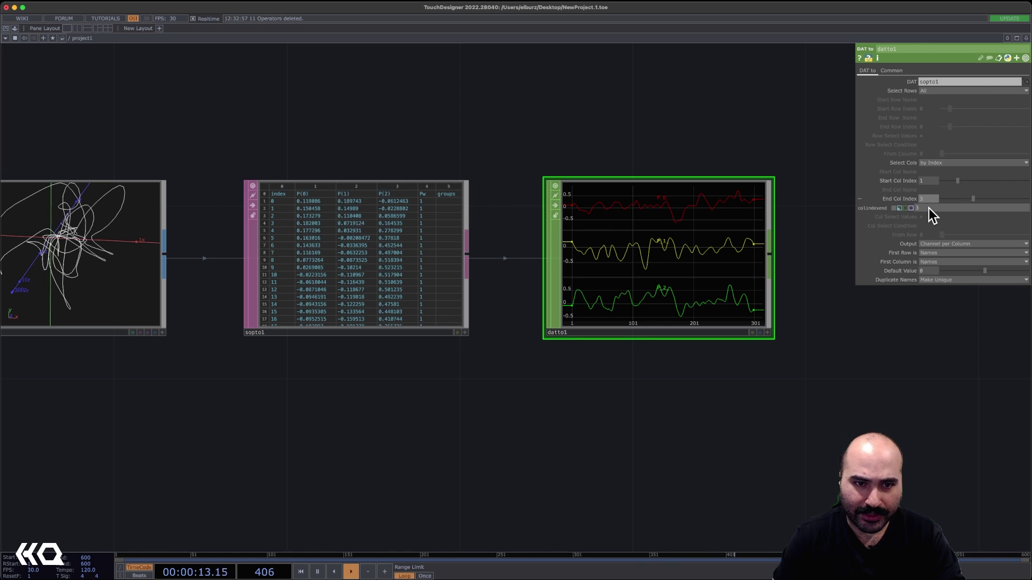
click(901, 198)
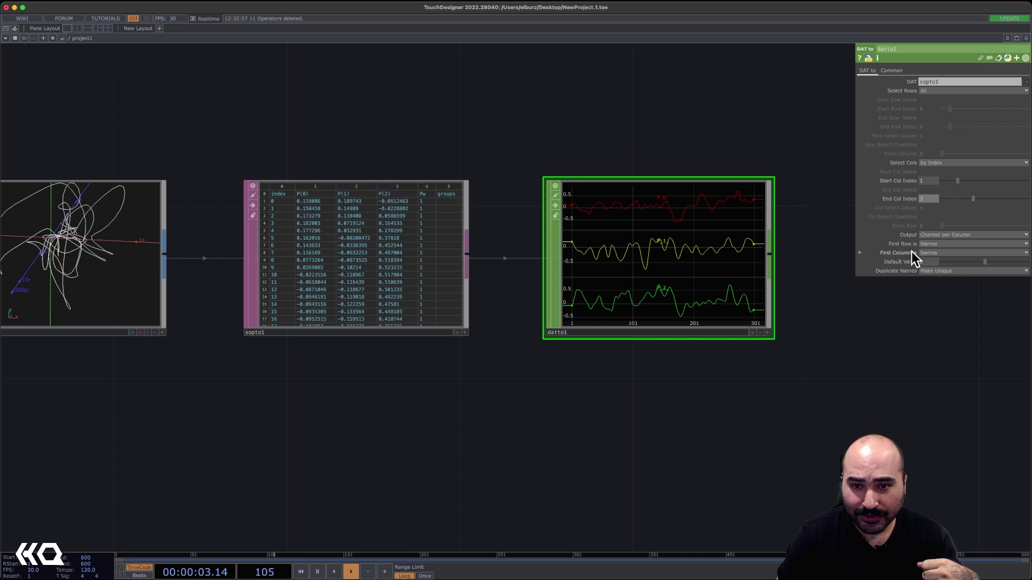
click(928, 253)
click(928, 277)
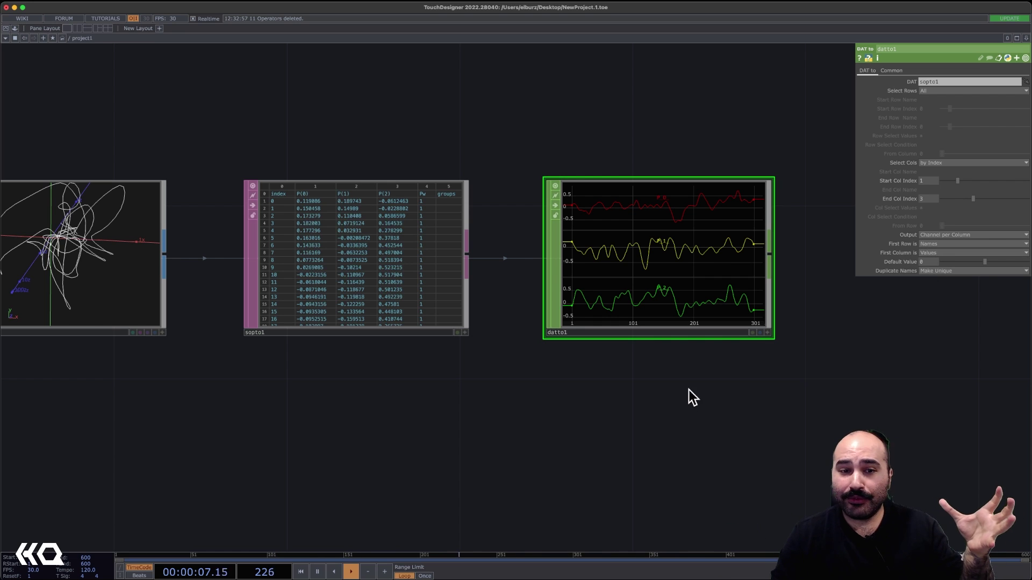
scroll(688, 381, down, 10)
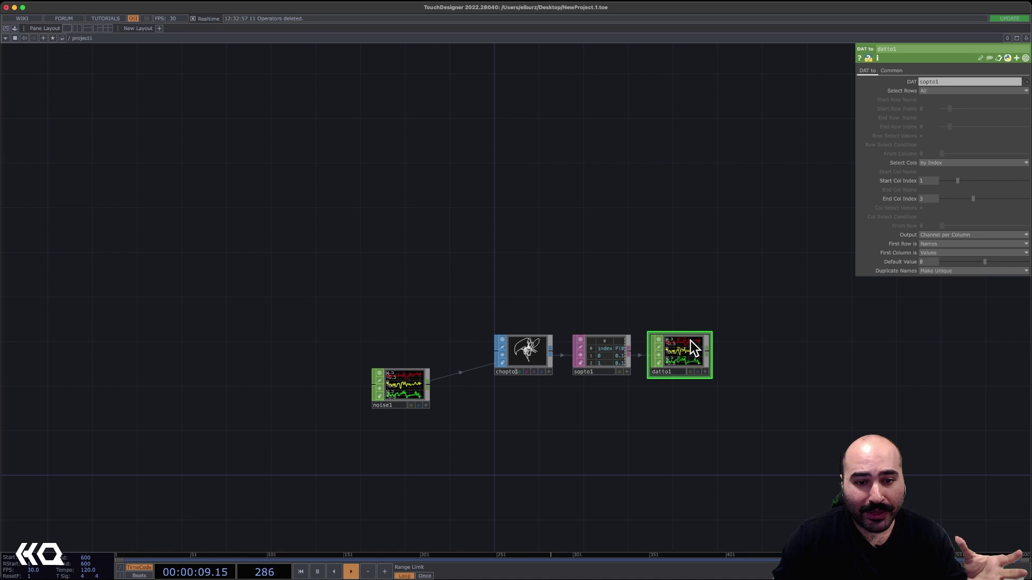
- Bring up the operator create dialog to add a Math CHOP
scroll(690, 344, up, 3)
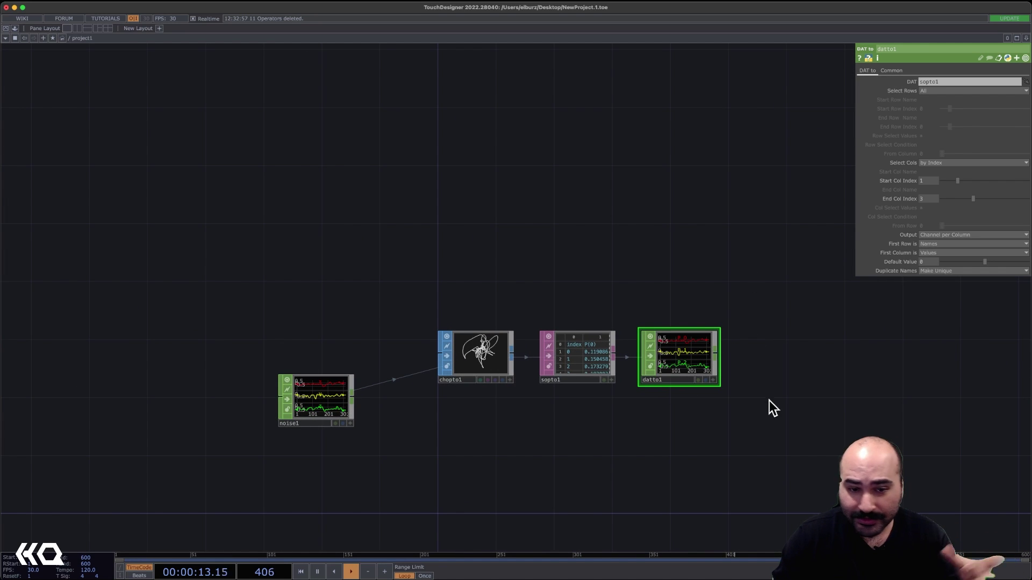
key(Tab)
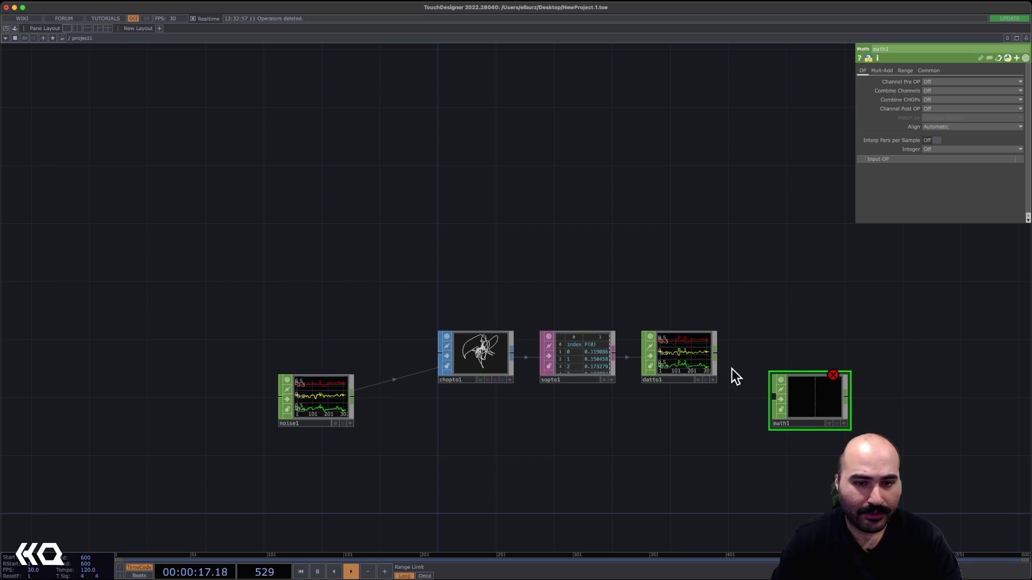
- Wire datto1 and noise1 into math1 and set Combine CHOPs to Subtract
drag(719, 357, 764, 395)
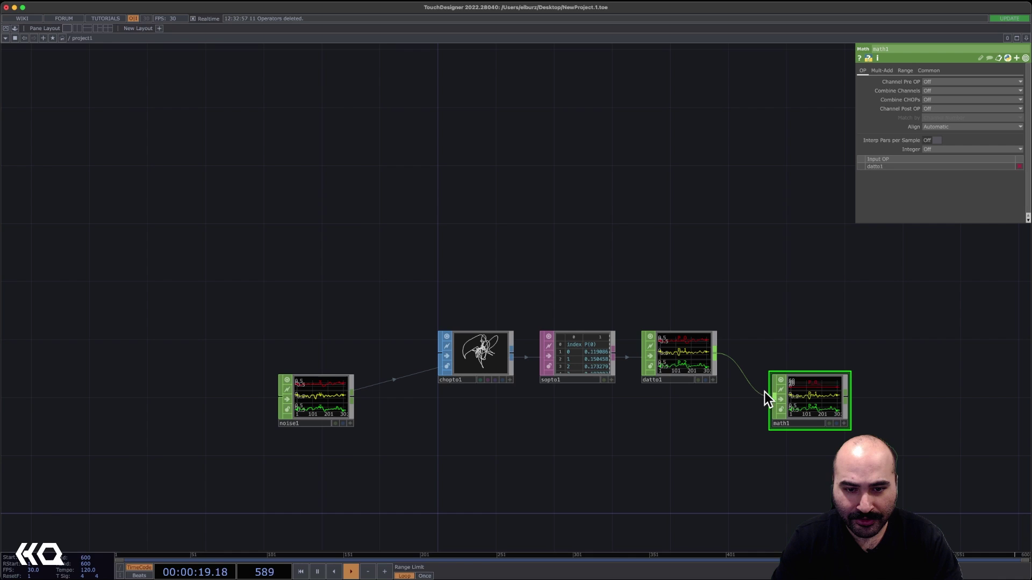
drag(352, 399, 771, 403)
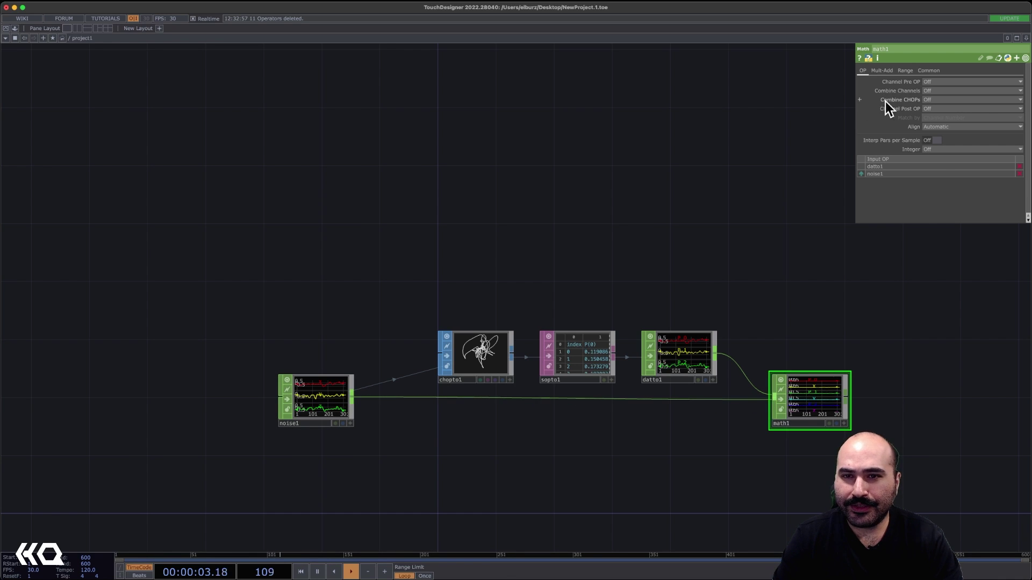
click(929, 109)
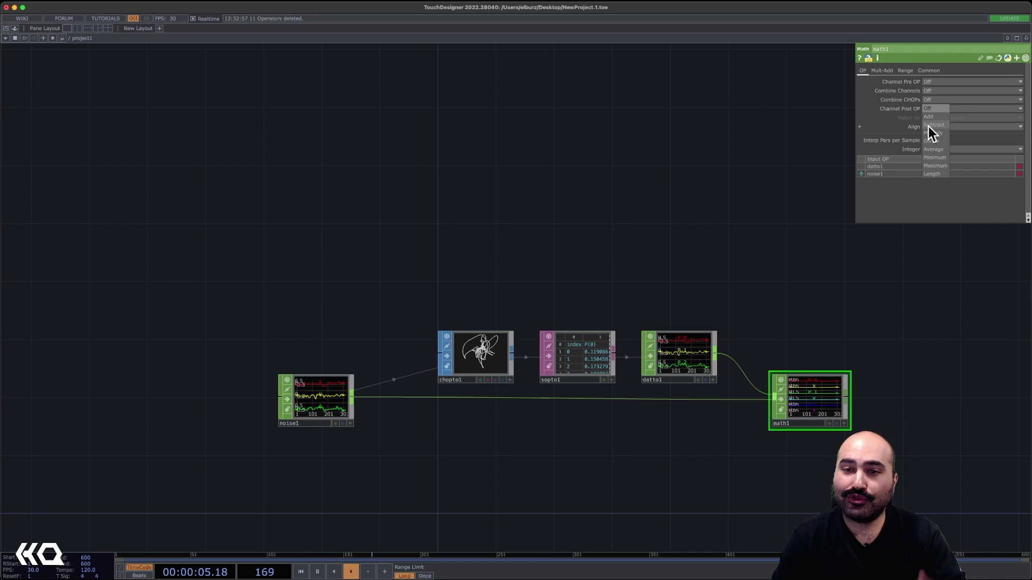
click(934, 126)
- Review chopto1, sopto1, datto1, noise1 and math1 settings to confirm three flat channels
scroll(817, 396, up, 2)
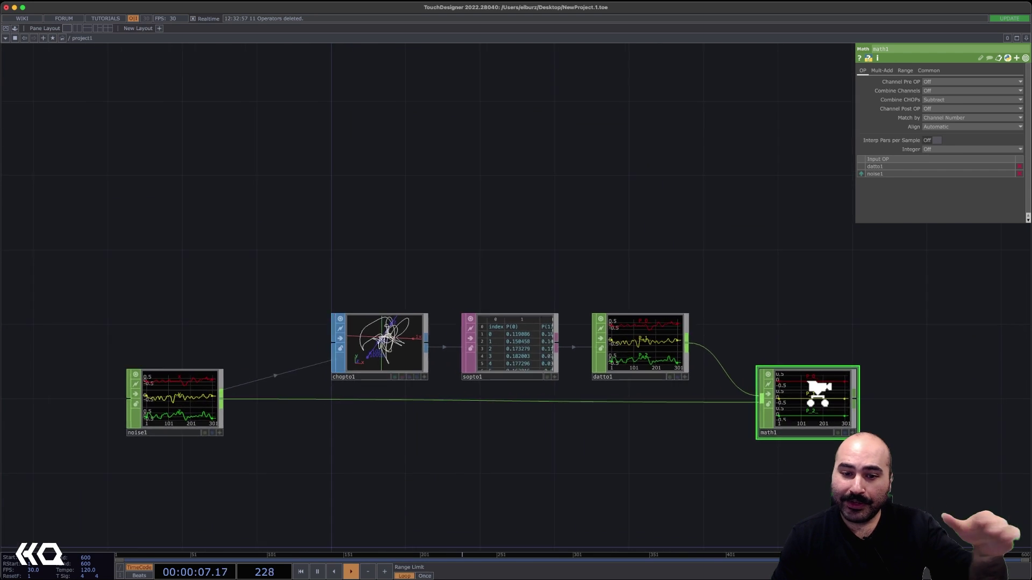
scroll(818, 396, up, 2)
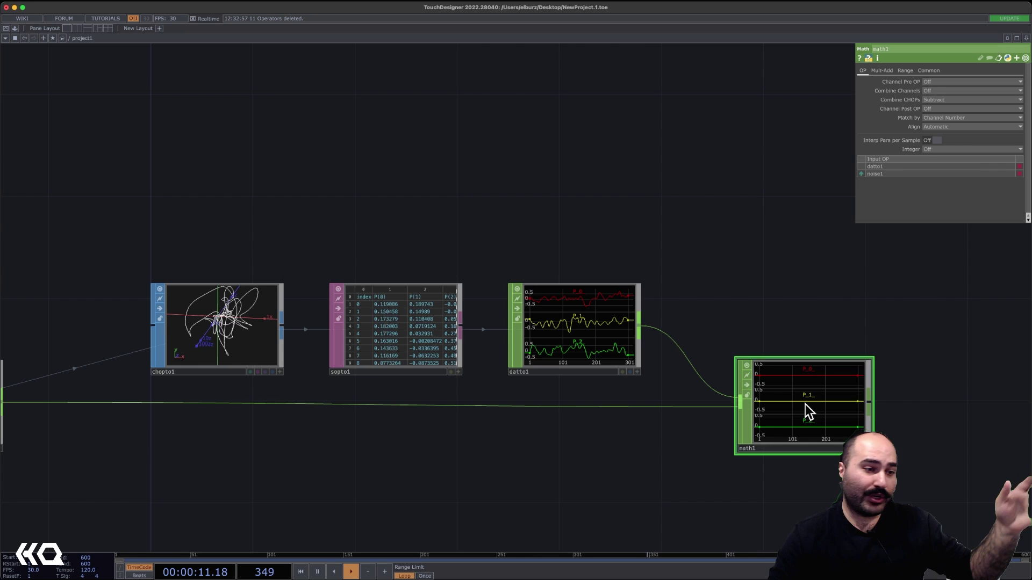
scroll(287, 339, left, 5)
click(464, 316)
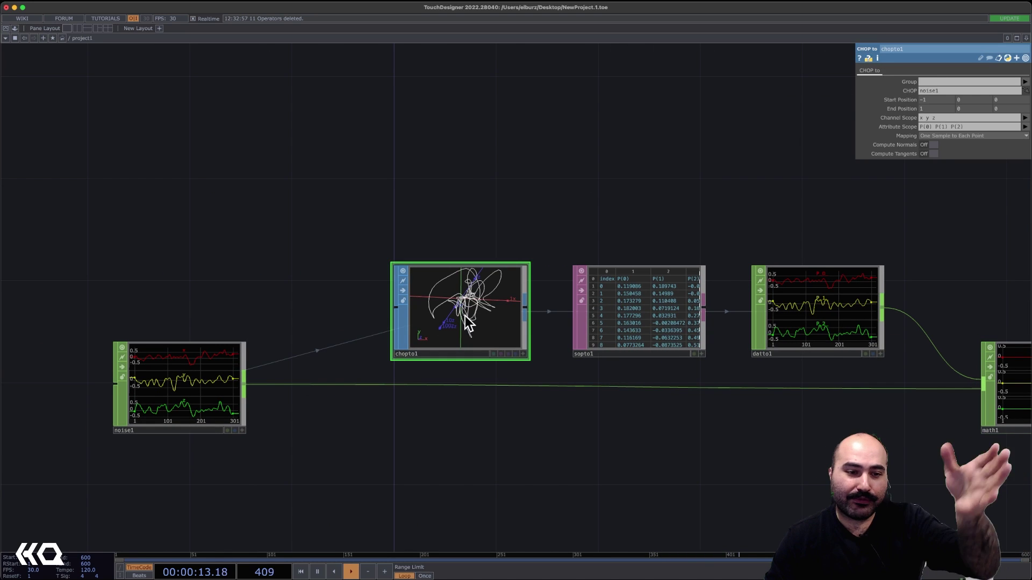
click(595, 290)
scroll(562, 229, right, 4)
click(698, 272)
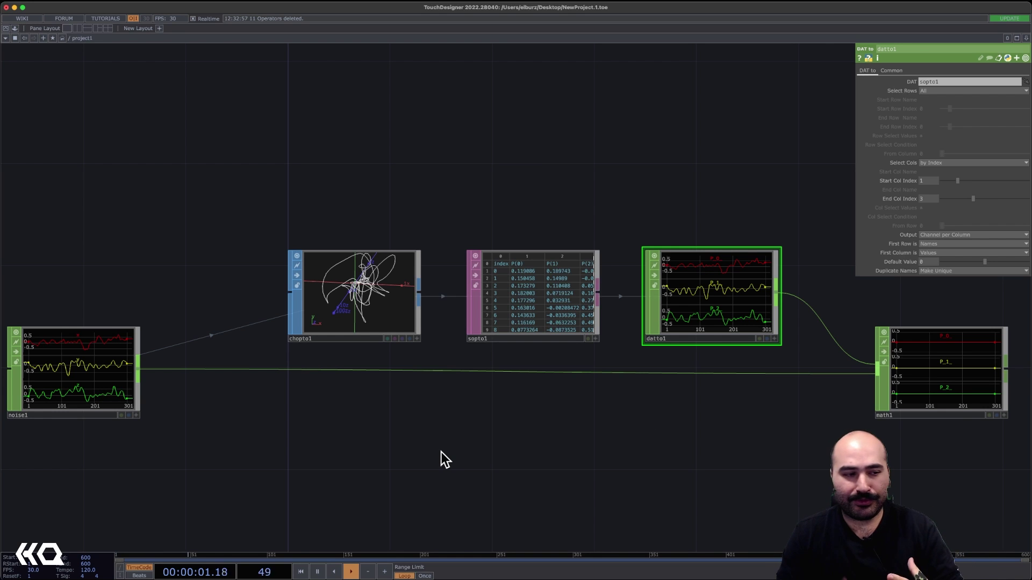
click(80, 378)
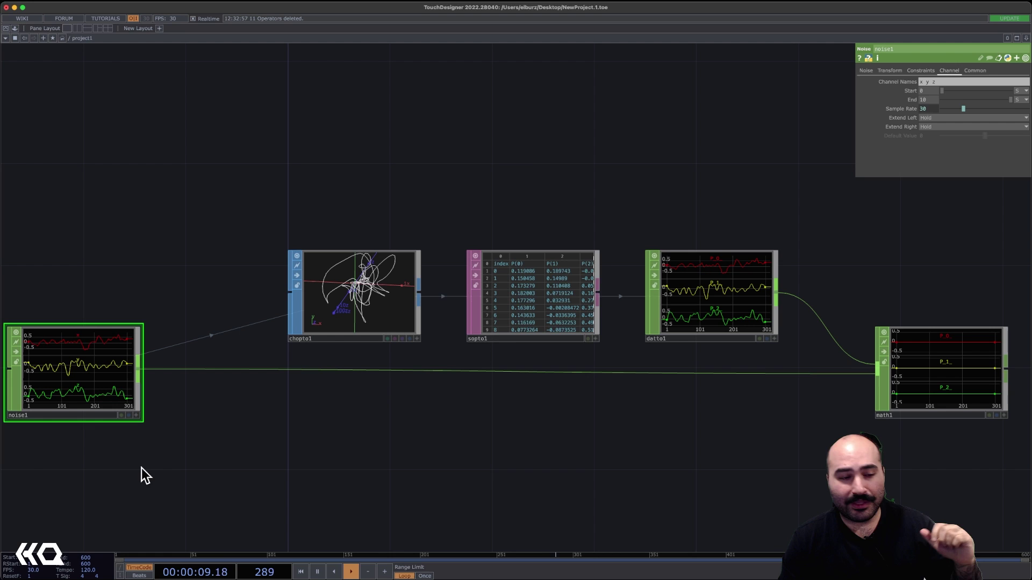
click(370, 299)
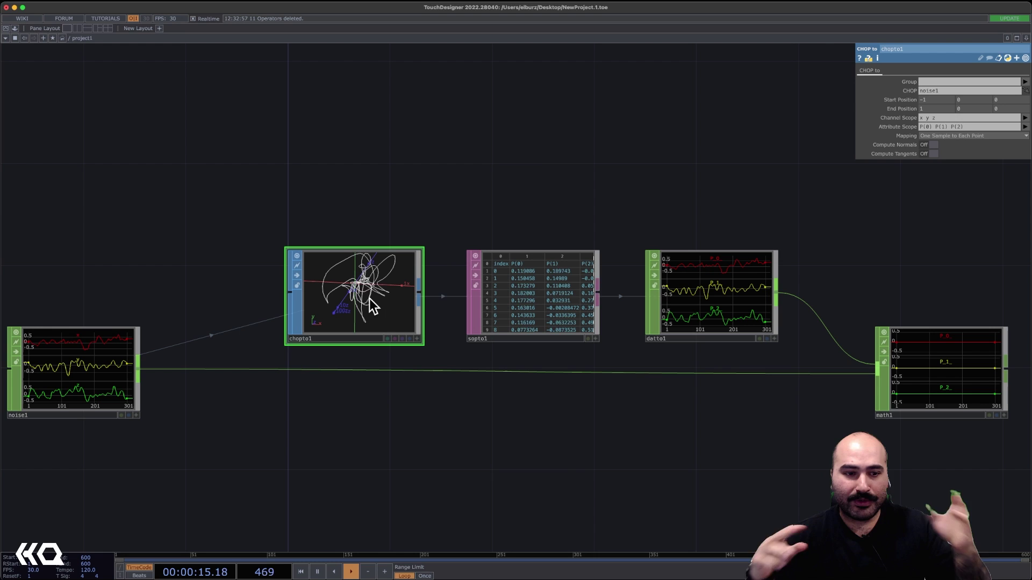
click(710, 301)
click(937, 391)
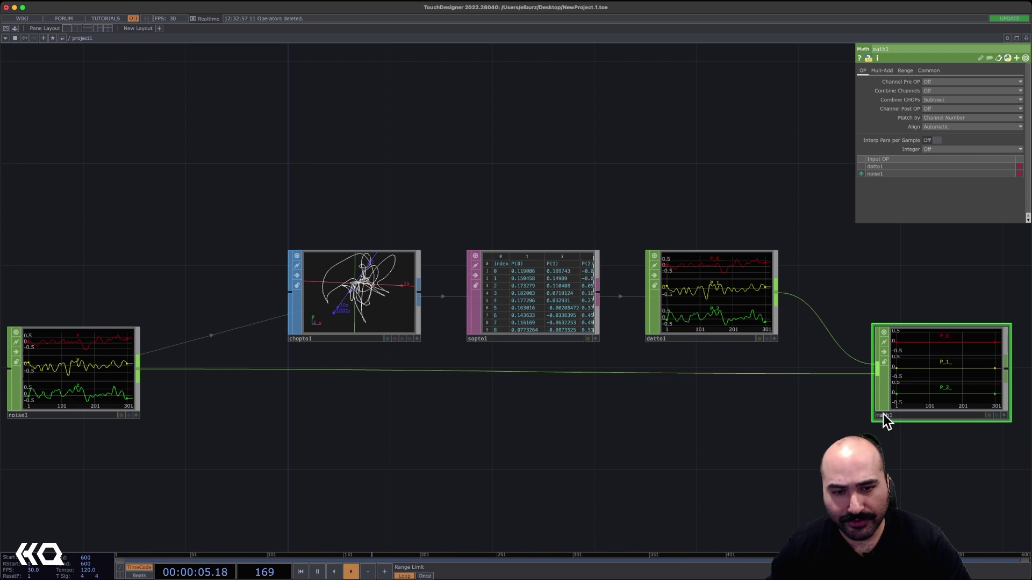
scroll(794, 454, up, 2)
- Free space below the network and select the chopto1, sopto1 and datto1 chain
scroll(785, 434, down, 3)
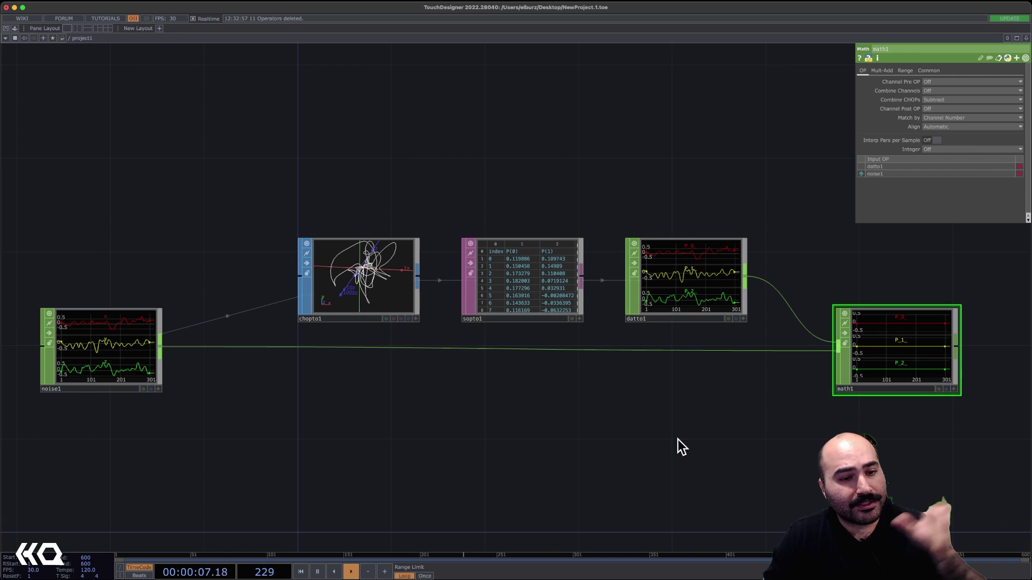
drag(678, 439, 675, 368)
scroll(675, 368, down, 2)
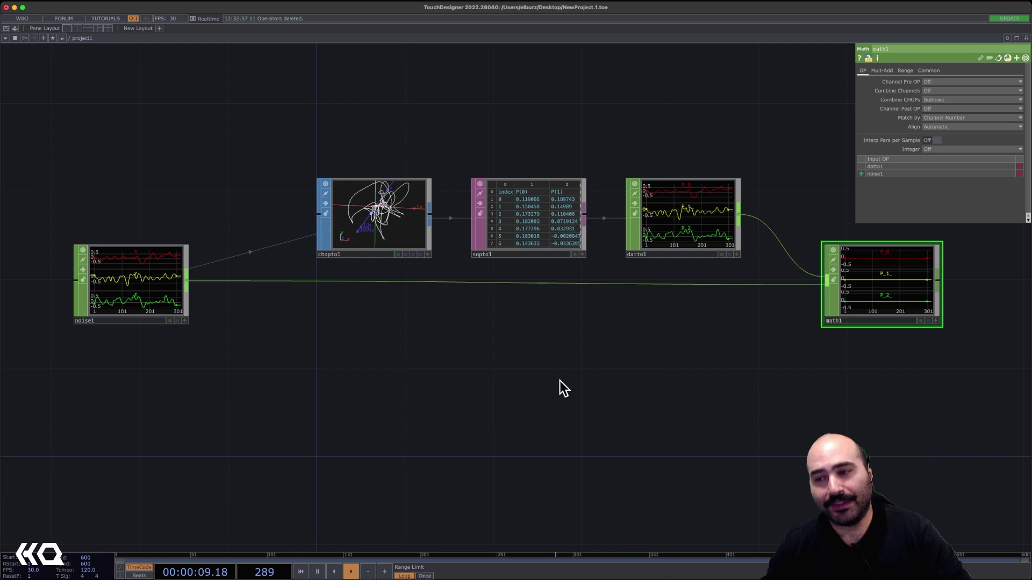
drag(338, 146, 729, 313)
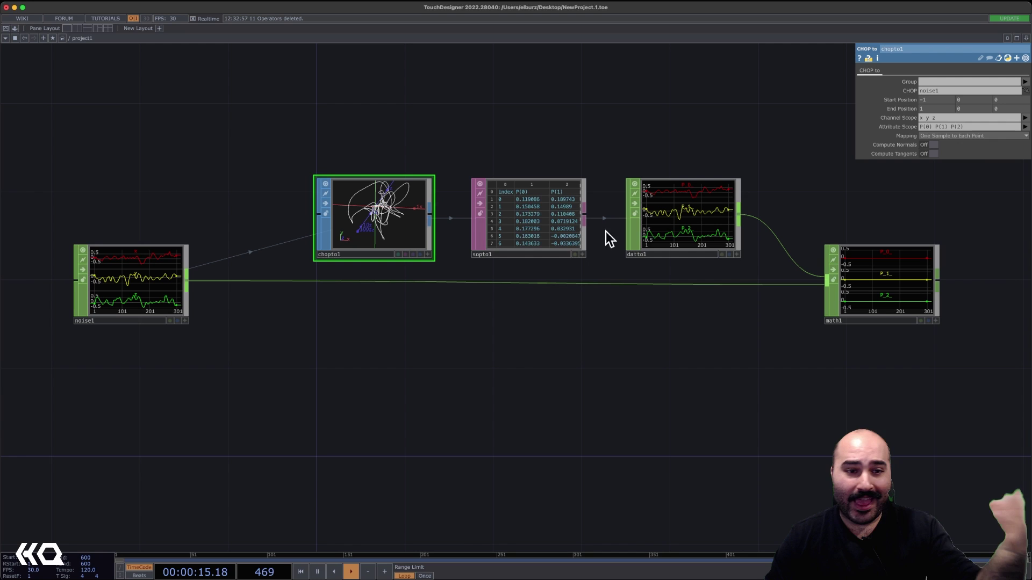
drag(296, 146, 757, 290)
click(757, 290)
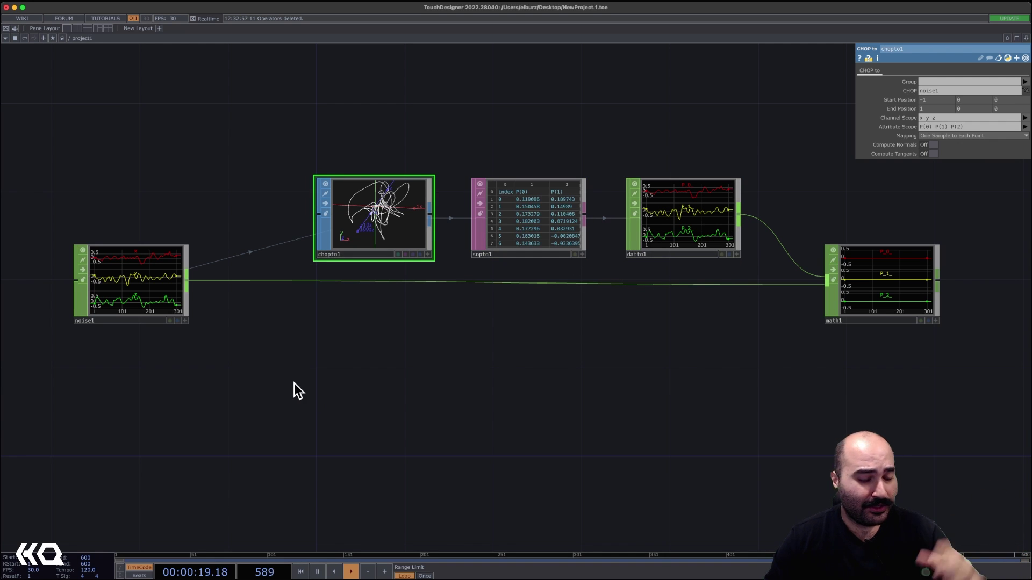
- Create a CHOP to DAT from the DAT family and place chopto2 under noise1
key(Tab)
click(272, 279)
text(chop)
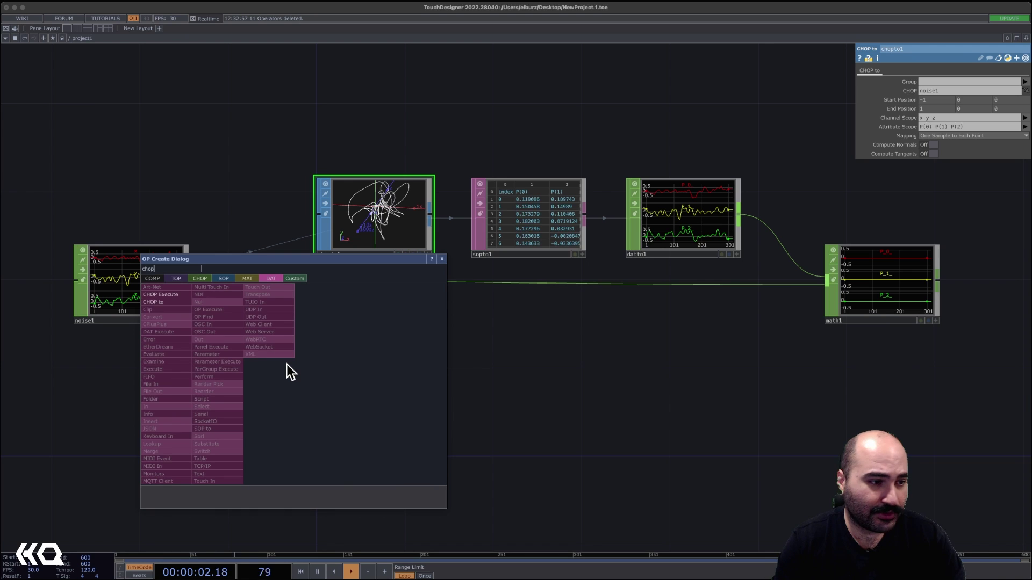
click(162, 302)
click(267, 388)
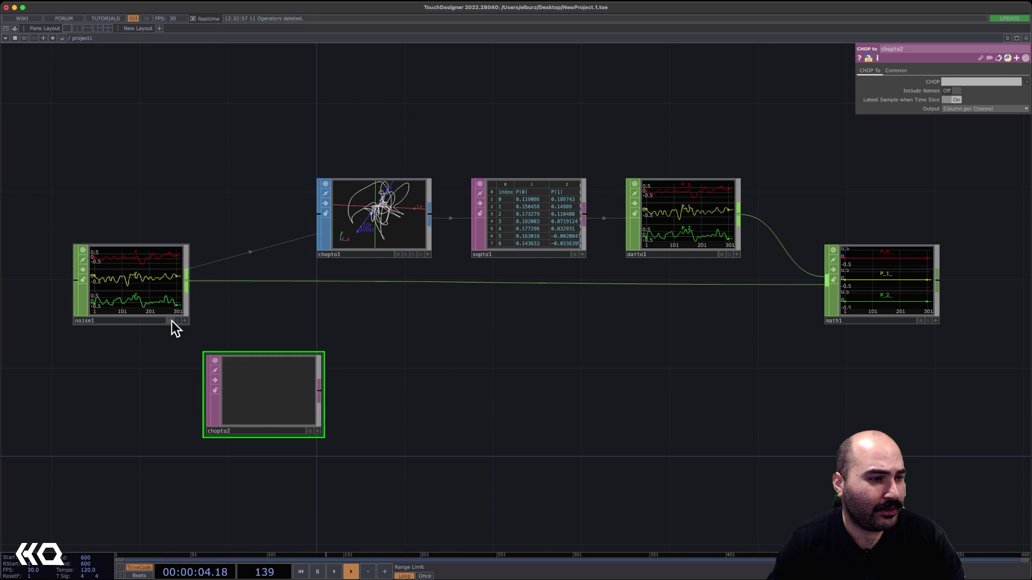
- Wire noise1 into chopto2 and place a new DAT to SOP, datto2, beside it
drag(172, 320, 254, 396)
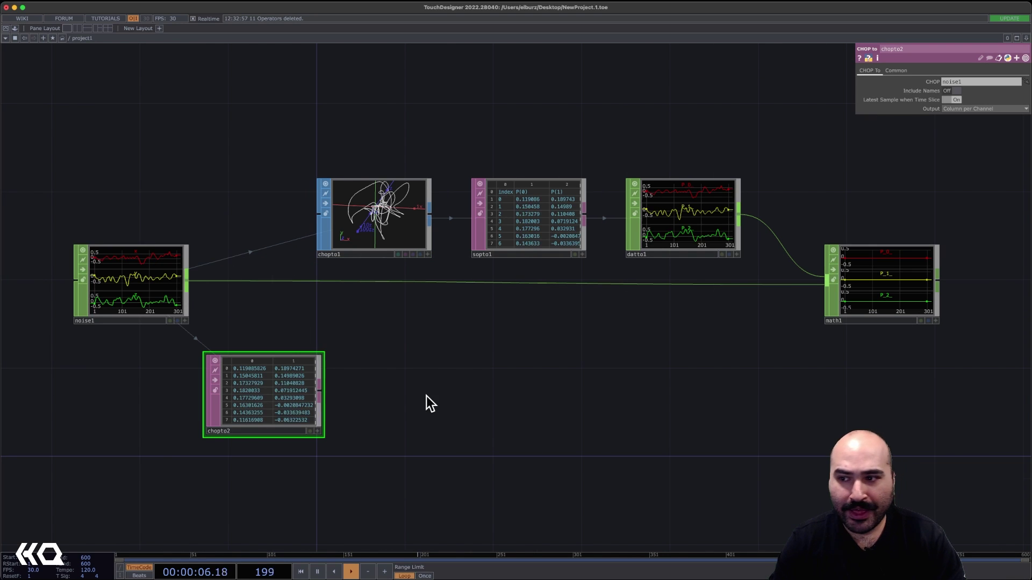
key(Tab)
click(355, 291)
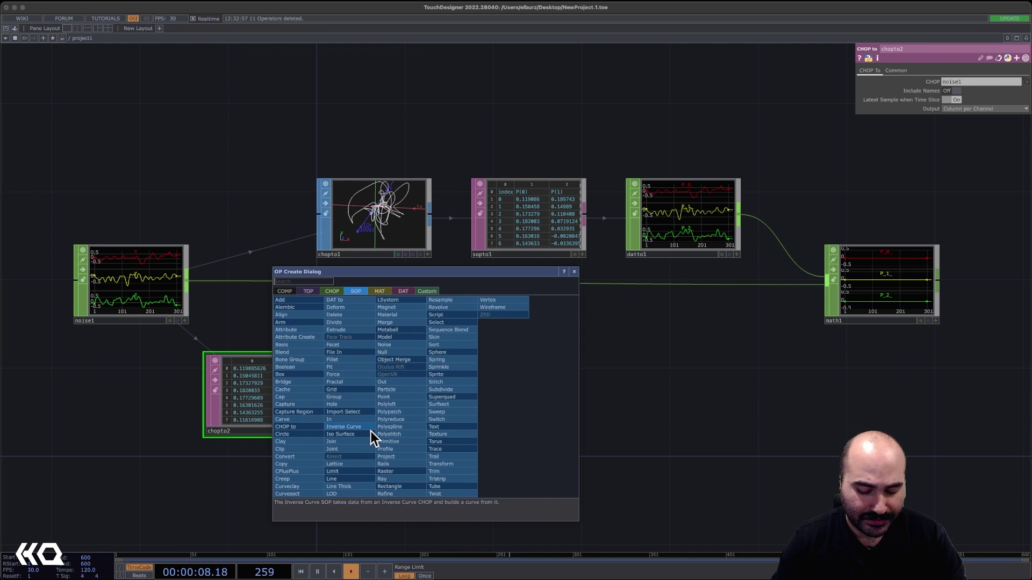
click(343, 301)
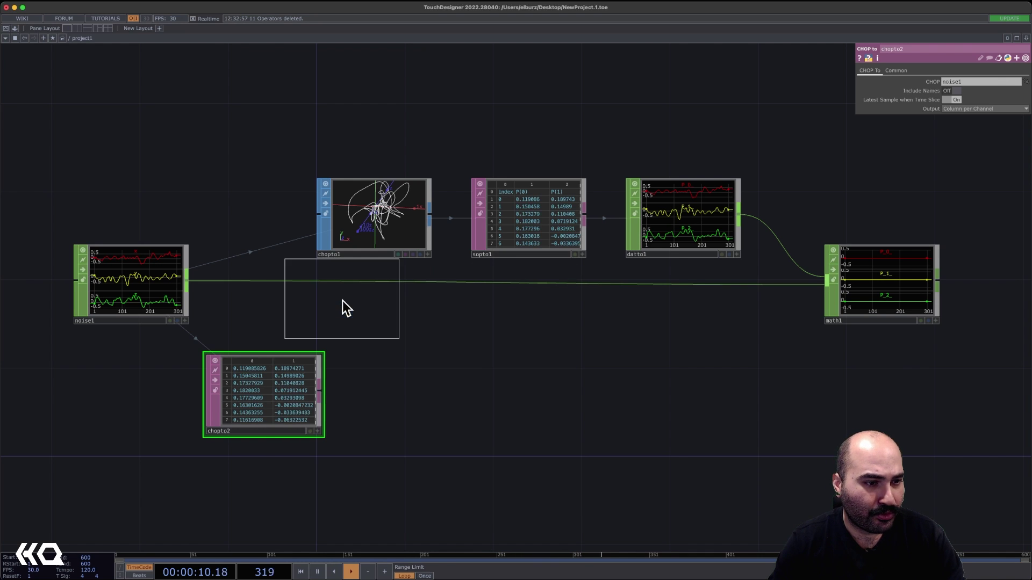
click(422, 403)
- Make chopto2 datto2's Points DAT with Build set to Connect All Points
drag(281, 398, 412, 393)
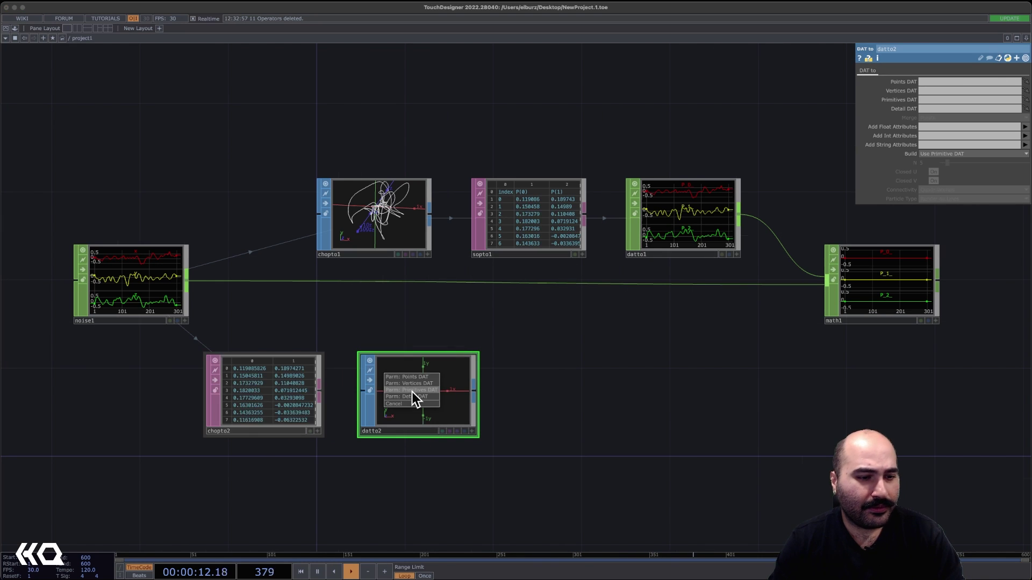
click(418, 378)
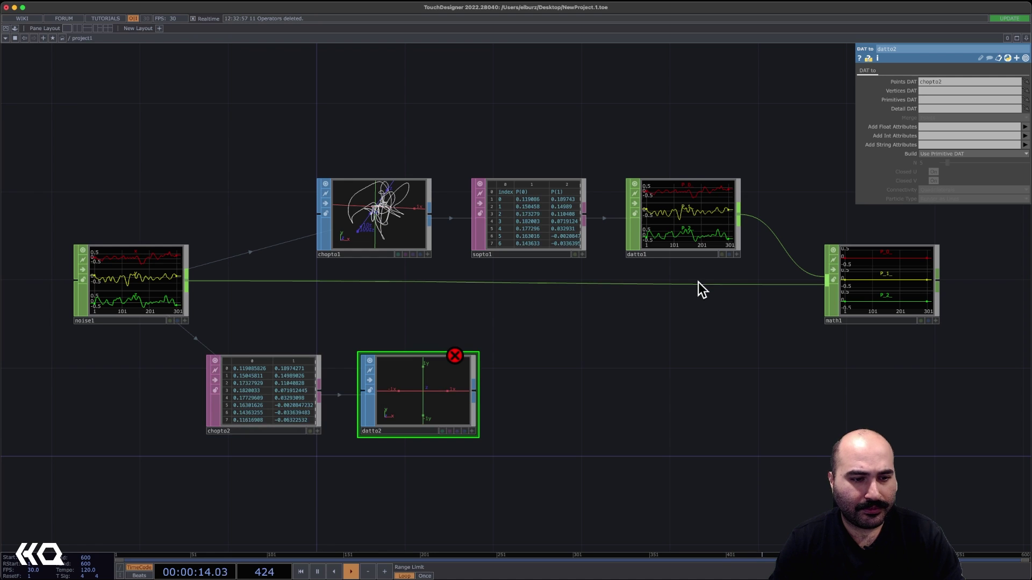
click(936, 154)
click(934, 173)
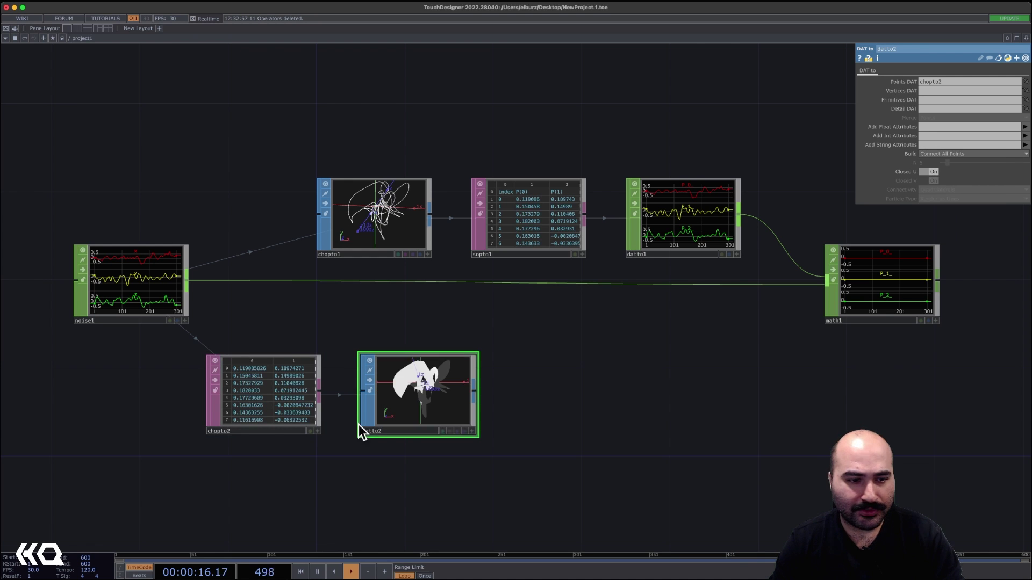
click(414, 409)
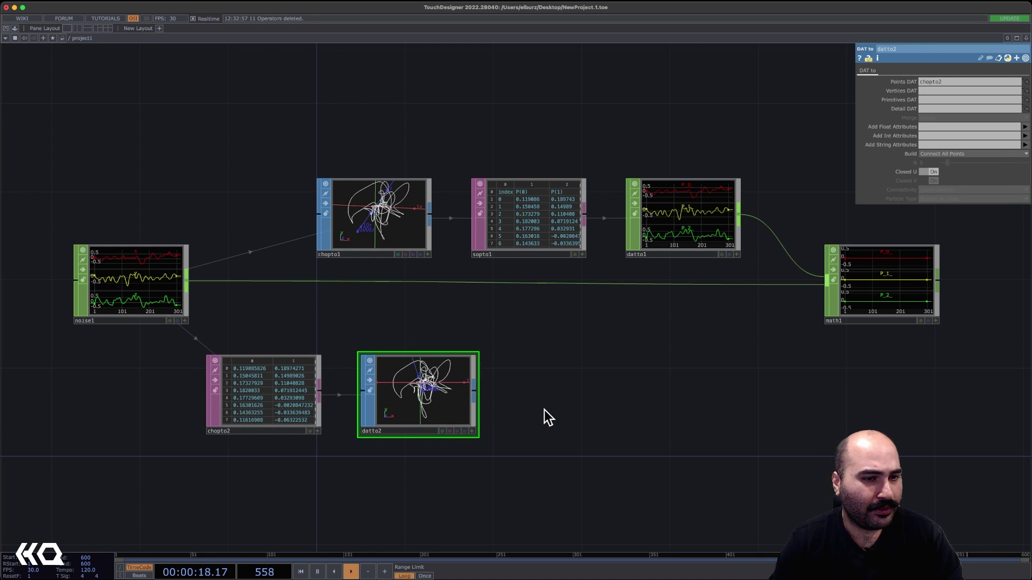
- Add a SOP to CHOP, sopto2, right of datto2 and wire datto2 into it
key(Tab)
click(452, 306)
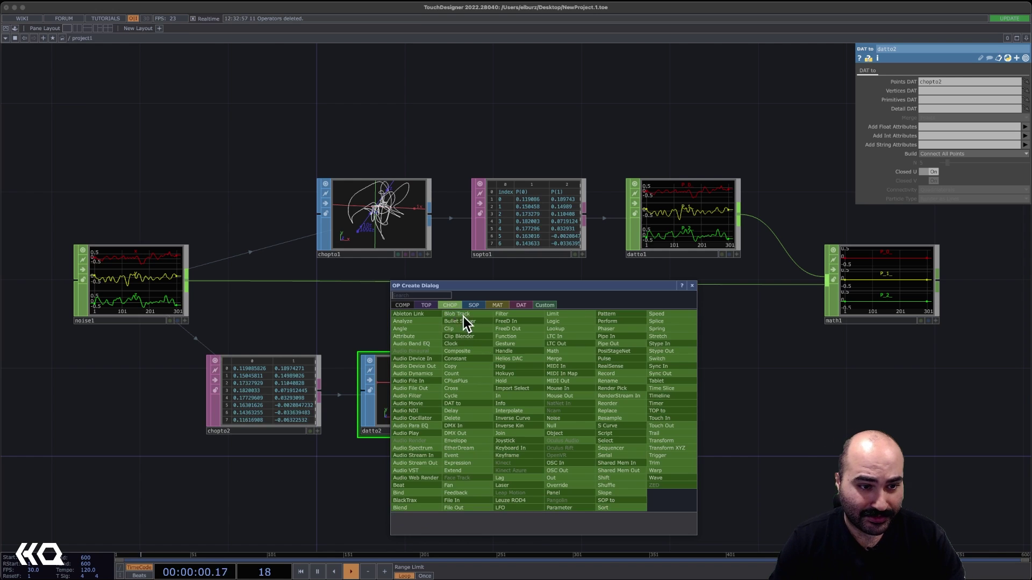
text(sop)
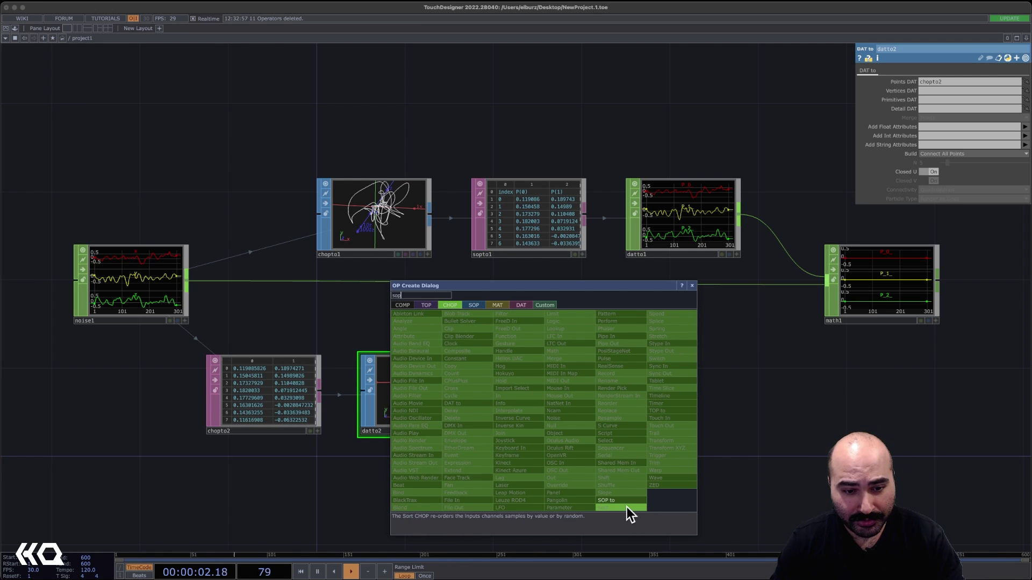
key(Return)
click(570, 400)
drag(443, 396, 559, 402)
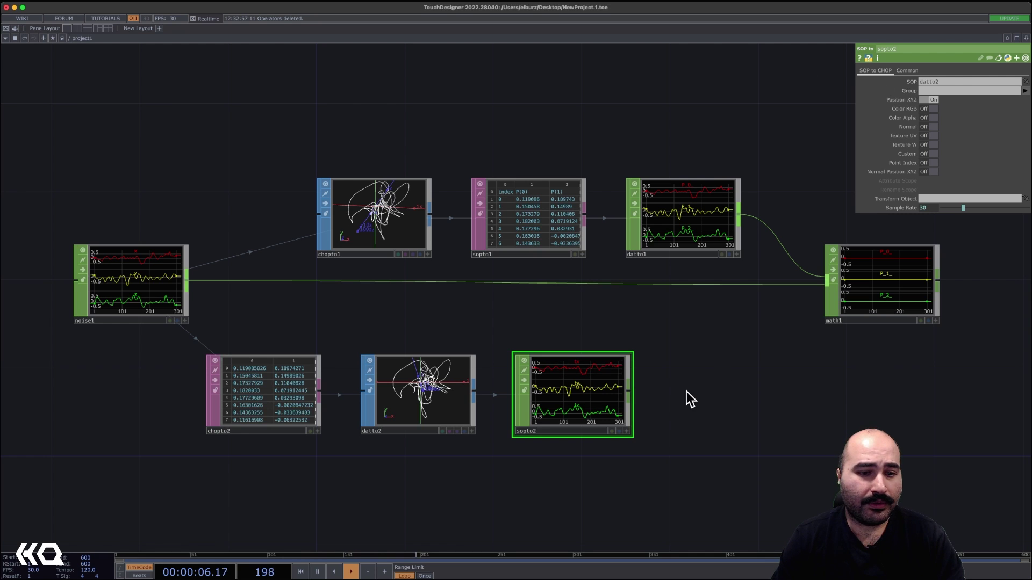
- Add a CHOP to TOP, chopto3, right of sopto2, reading sopto2's channels
key(Tab)
click(568, 288)
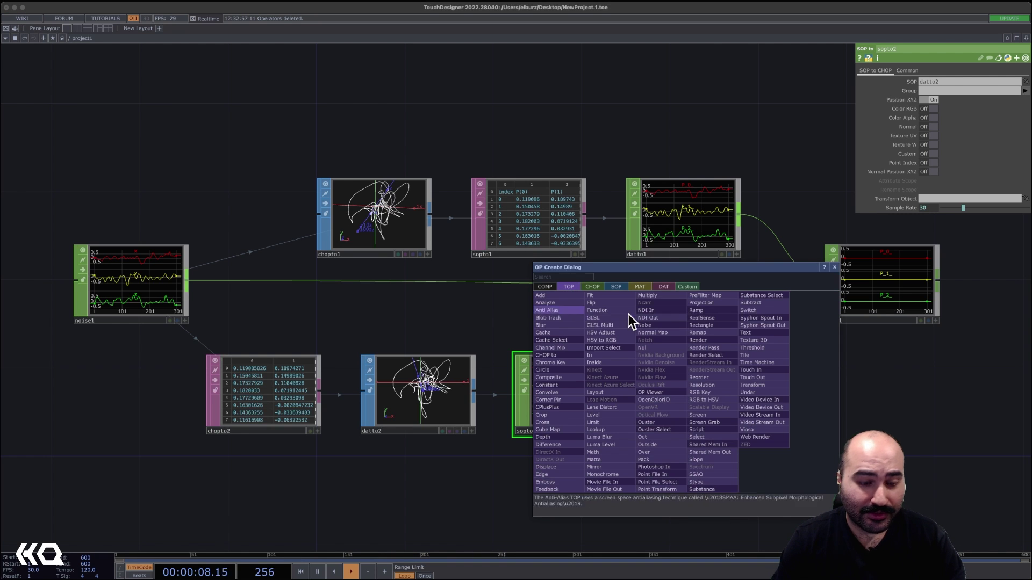
text(chop)
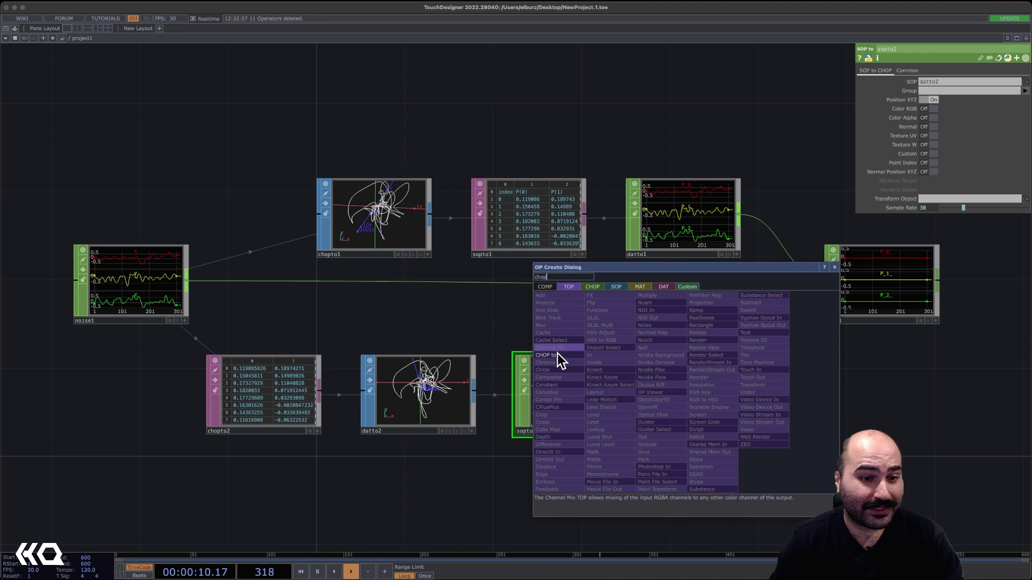
click(557, 355)
click(720, 403)
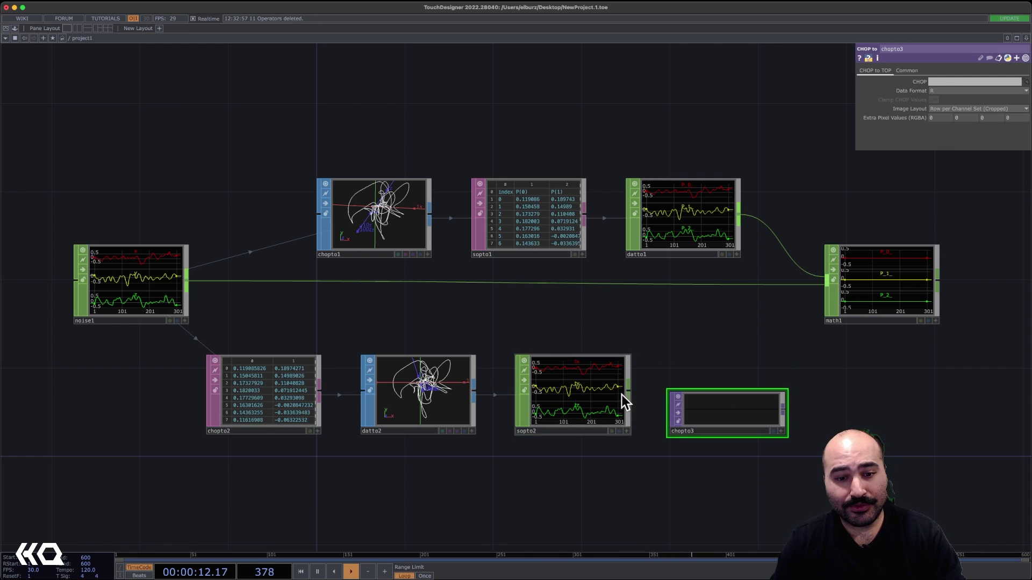
drag(596, 398, 703, 392)
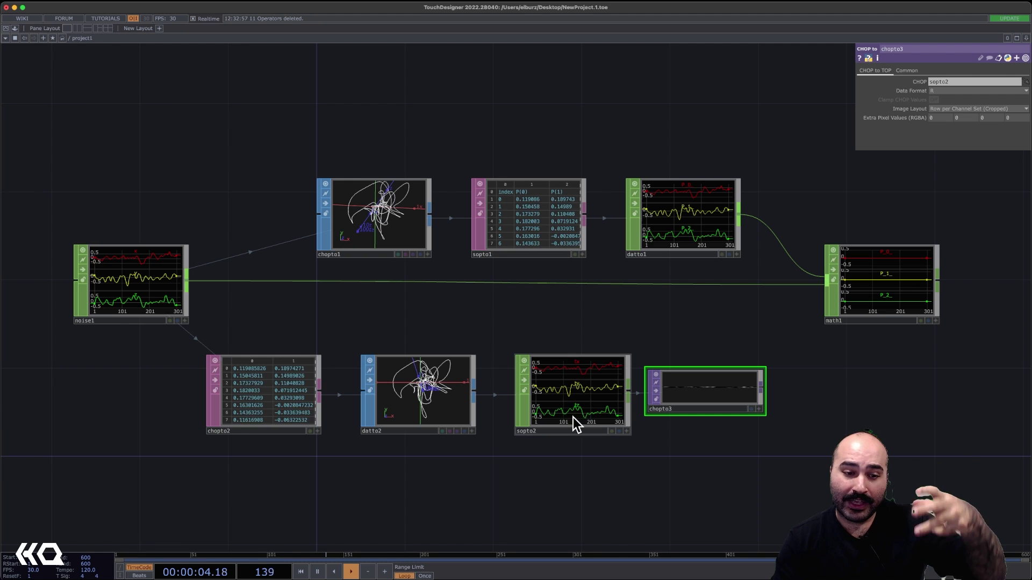
click(934, 91)
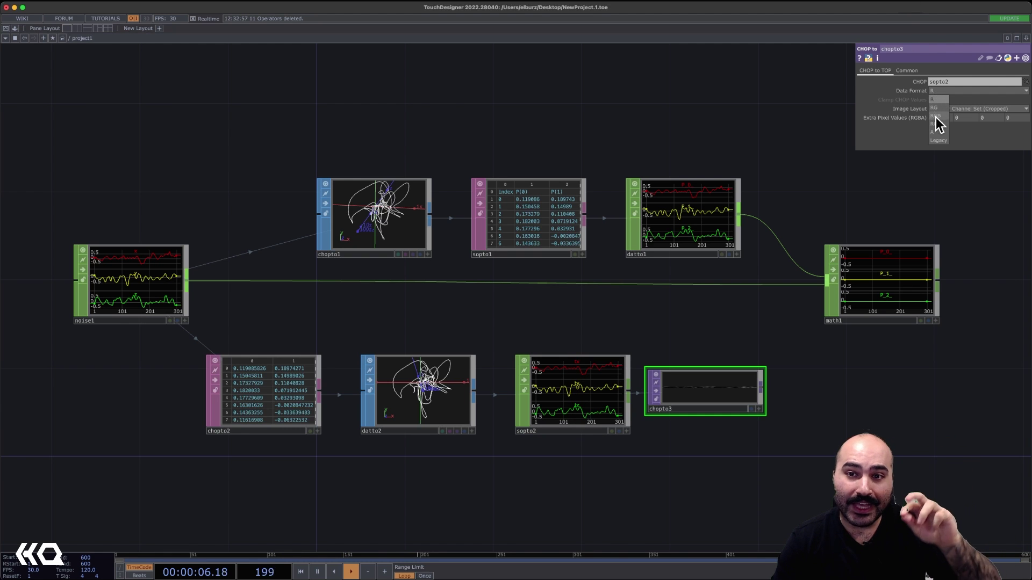
- Reposition math1 up and to the right in the network
scroll(737, 420, up, 10)
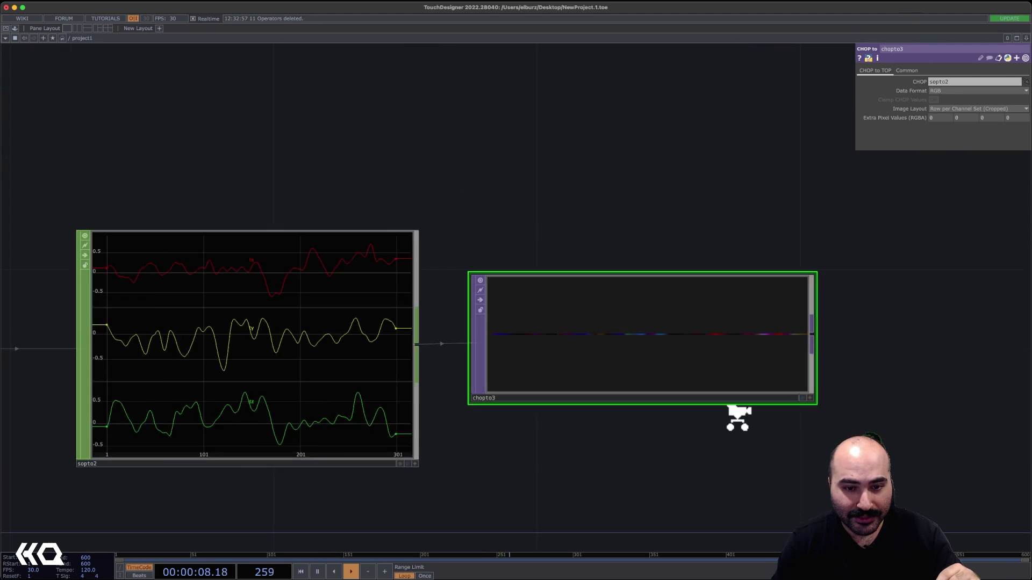
scroll(730, 293, down, 10)
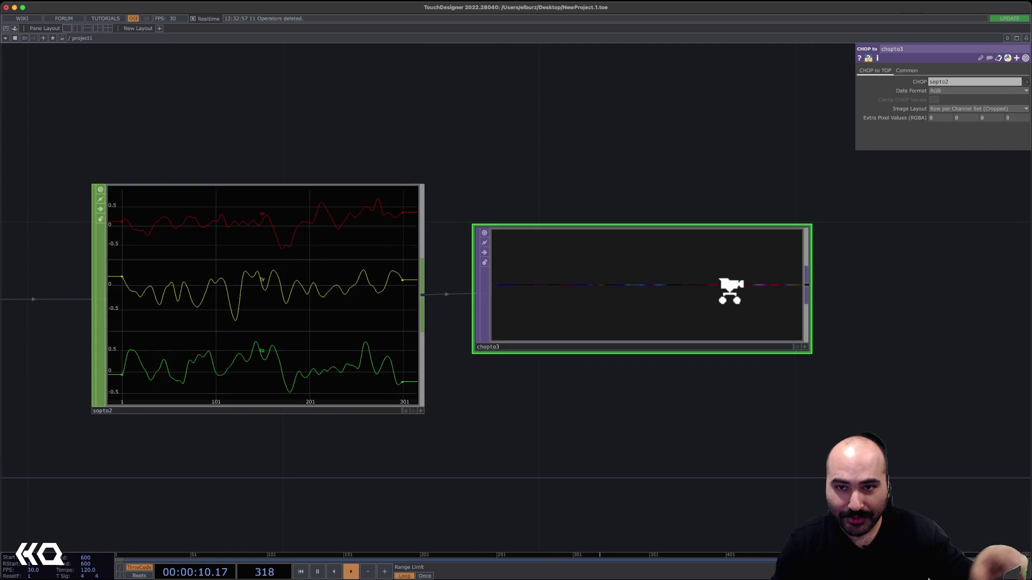
drag(872, 300, 741, 385)
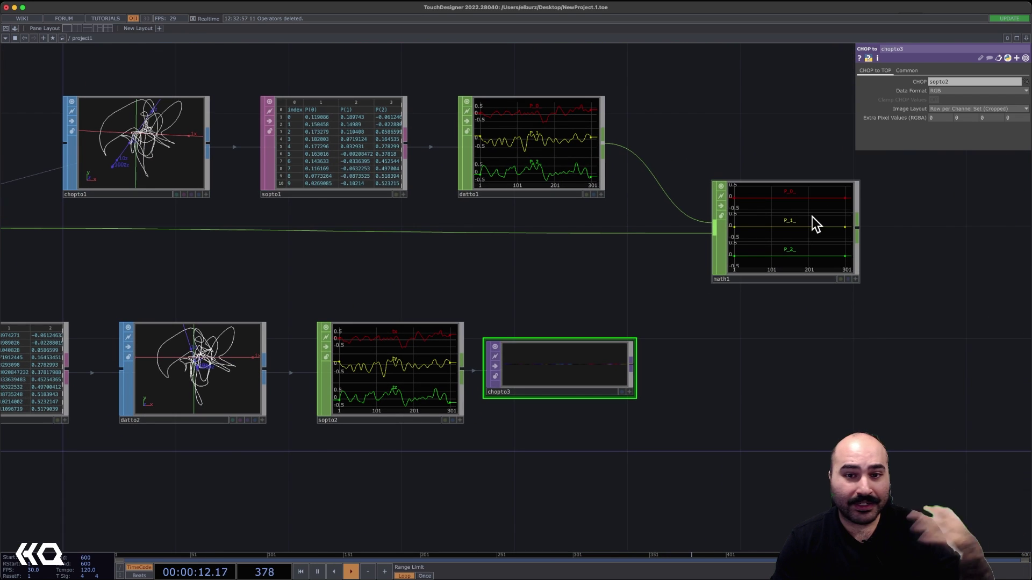
drag(812, 217, 876, 187)
- Add a TOP to CHOP, topto1, after chopto3 and wire chopto3 into it
key(Tab)
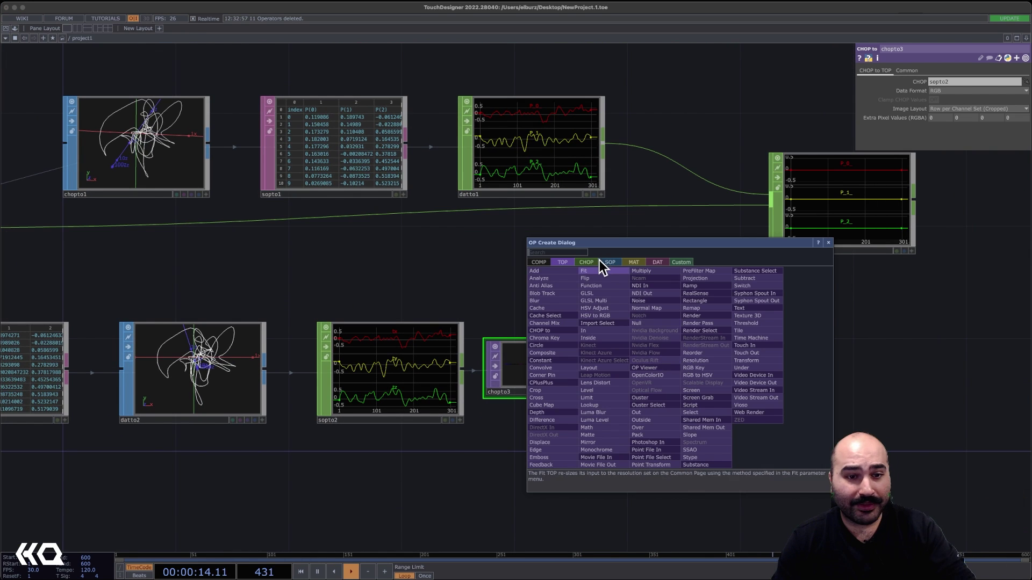
click(589, 262)
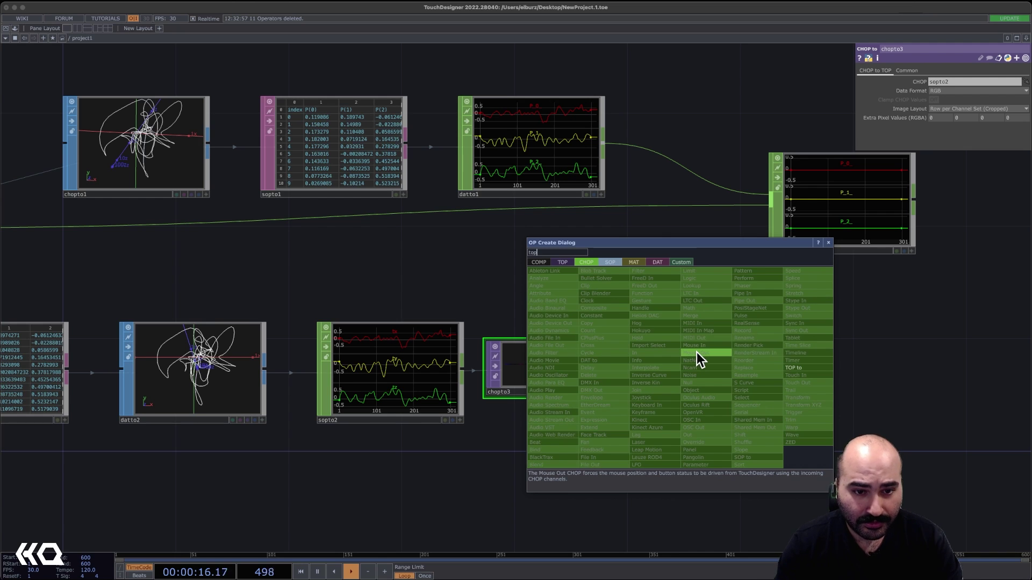
click(791, 368)
click(767, 368)
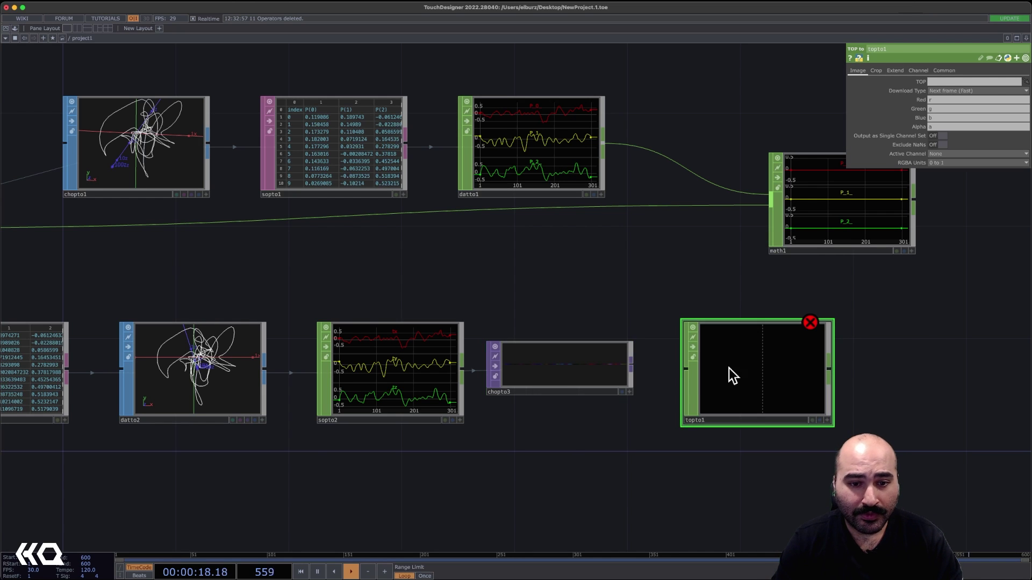
drag(632, 369, 790, 366)
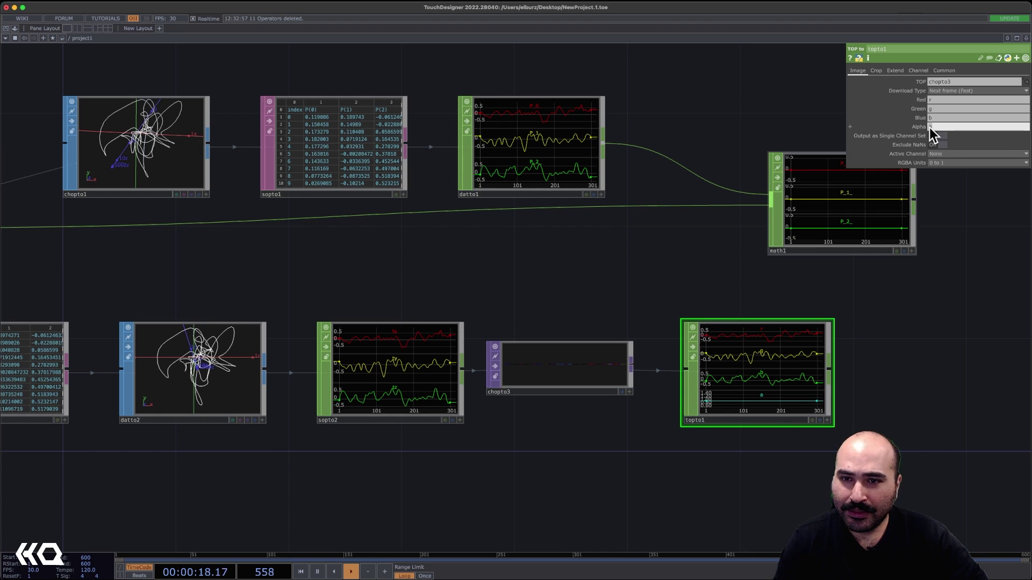
- Move the bottom row of five operators lower
scroll(871, 350, down, 5)
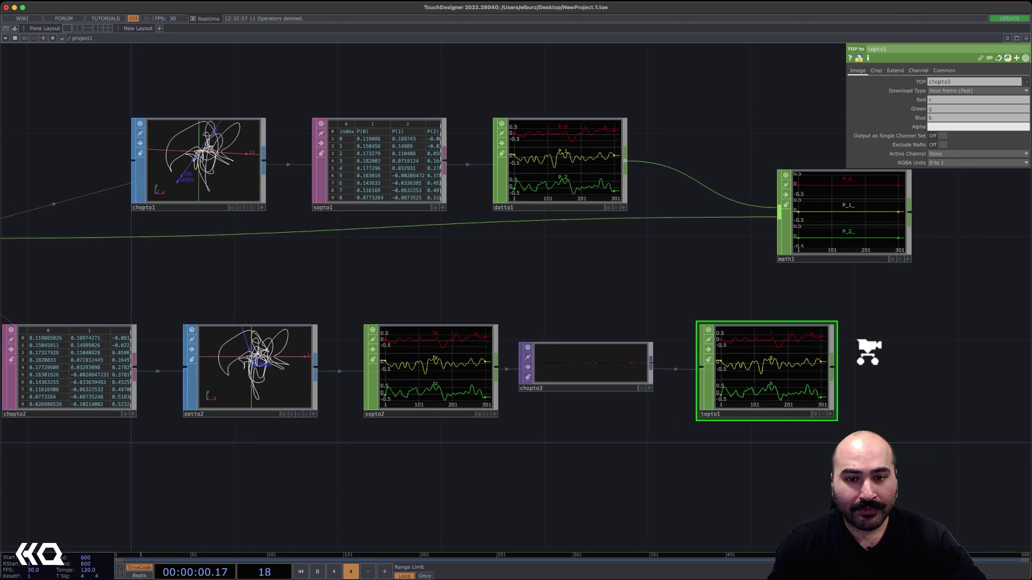
right_drag(891, 366, 462, 372)
drag(489, 376, 489, 424)
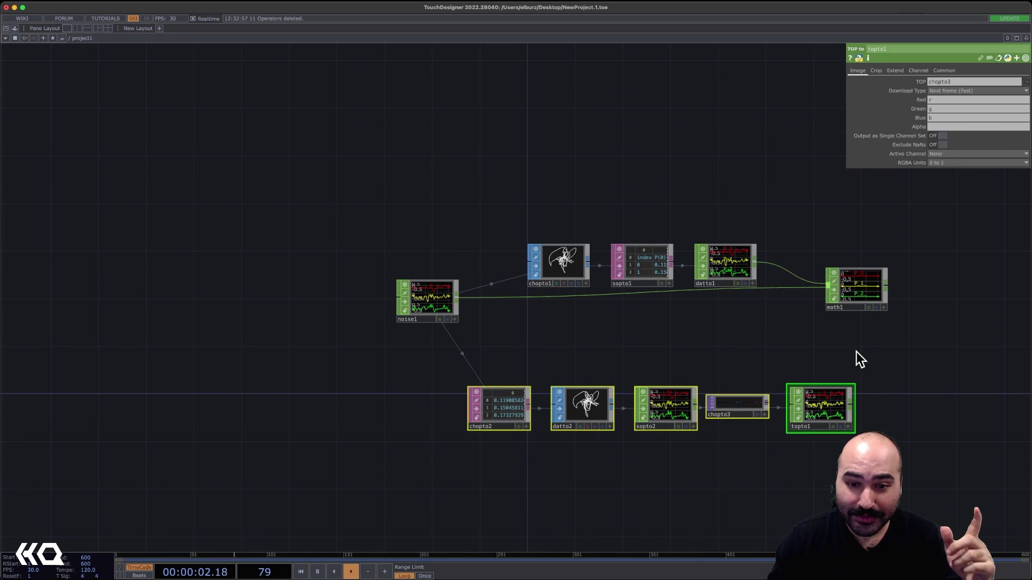
- Create a Math CHOP, math2, below math1
key(Tab)
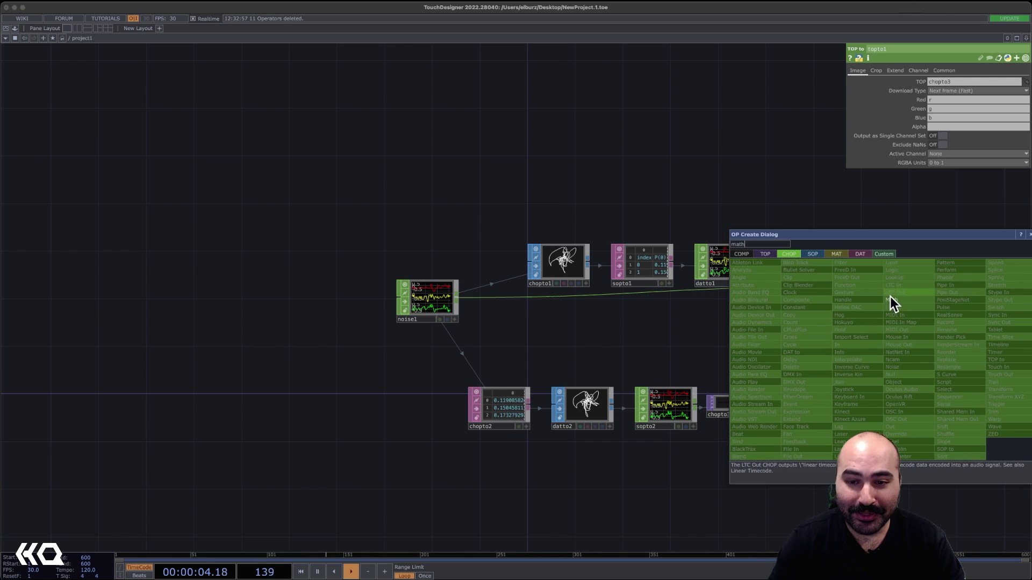
key(Escape)
right_drag(922, 321, 892, 306)
click(903, 355)
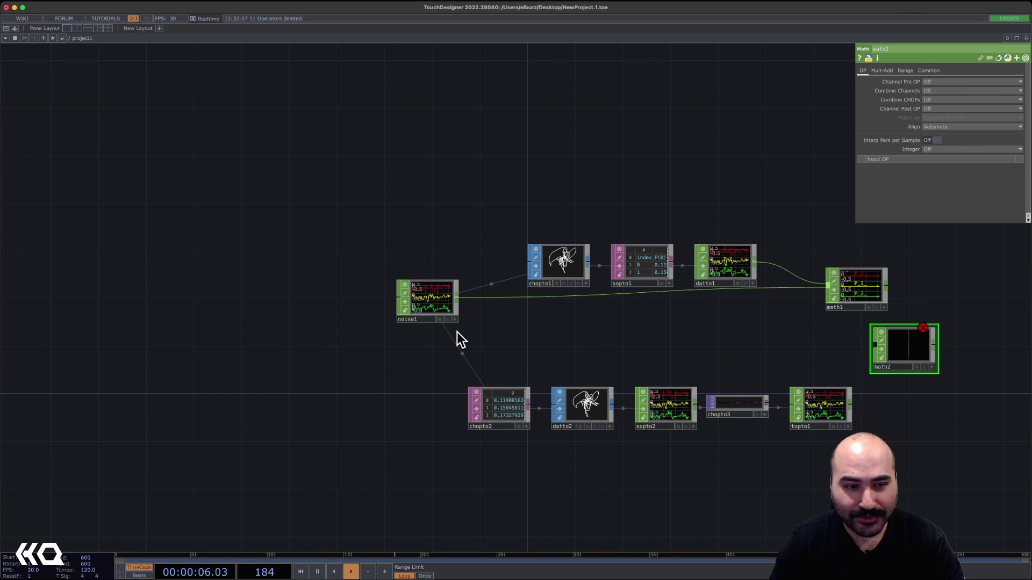
- Wire noise1 and topto1 into math2 and set Combine CHOPs to Subtract
click(456, 297)
click(875, 347)
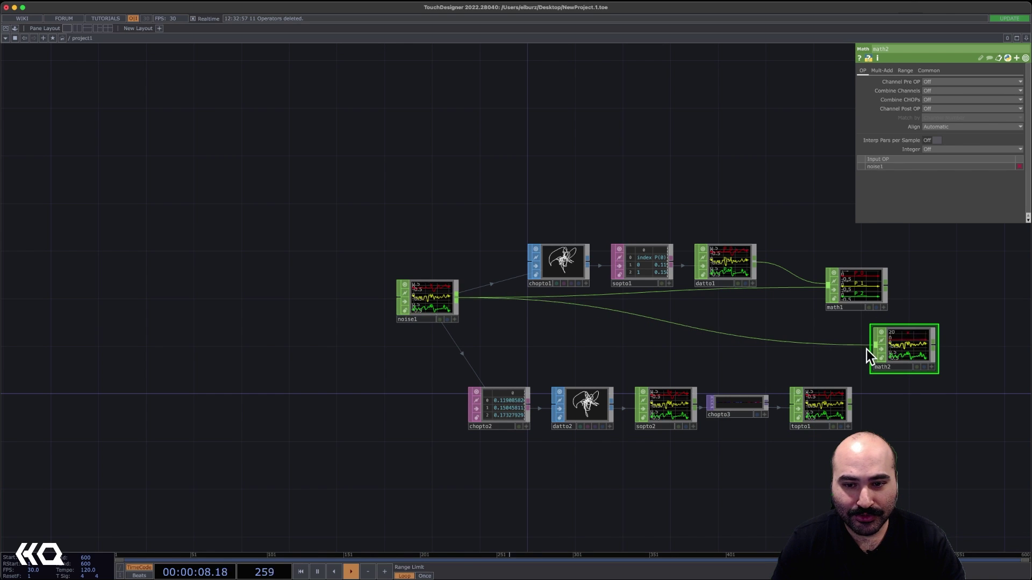
click(851, 406)
click(913, 341)
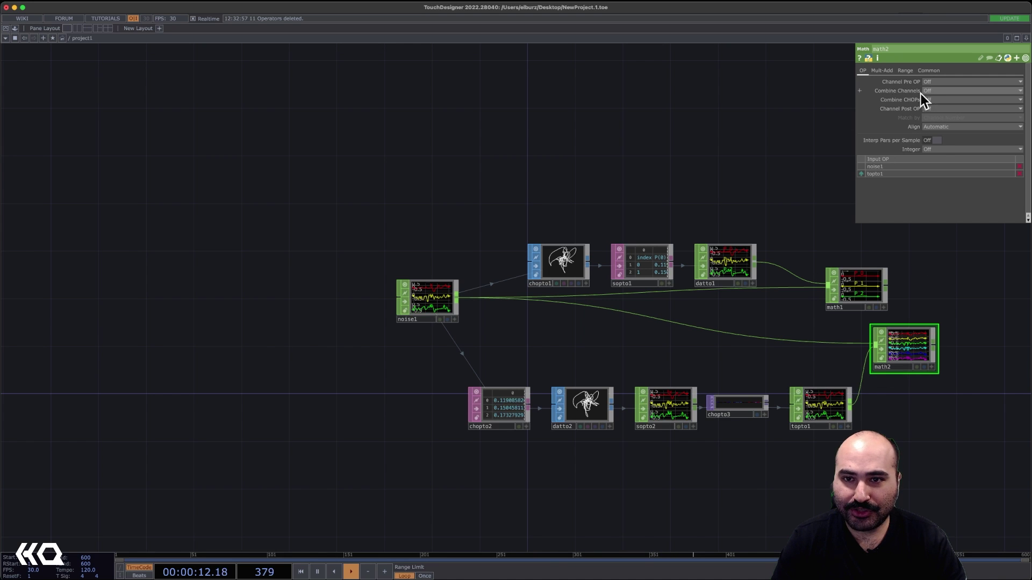
click(932, 99)
click(932, 124)
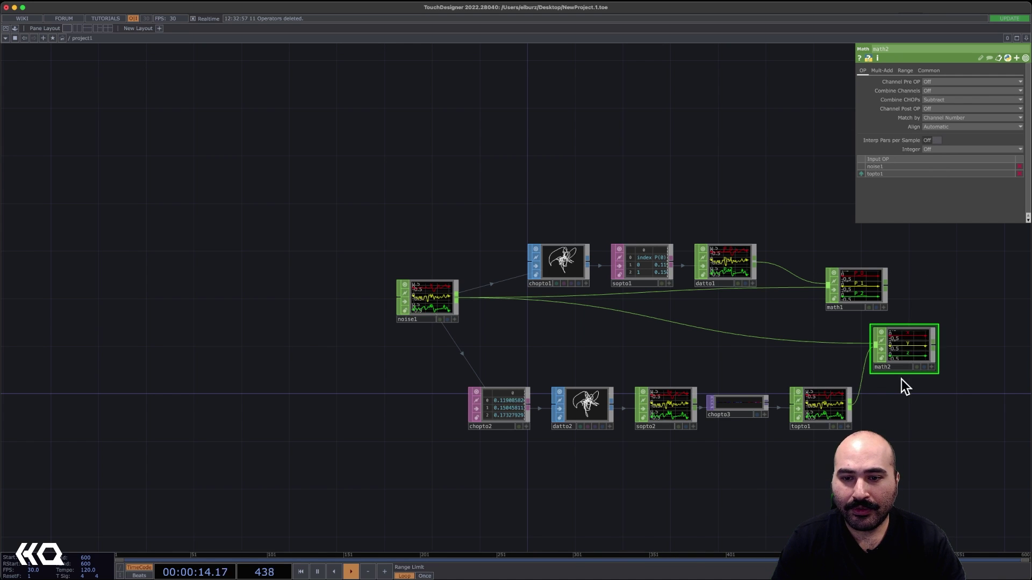
scroll(903, 373, up, 3)
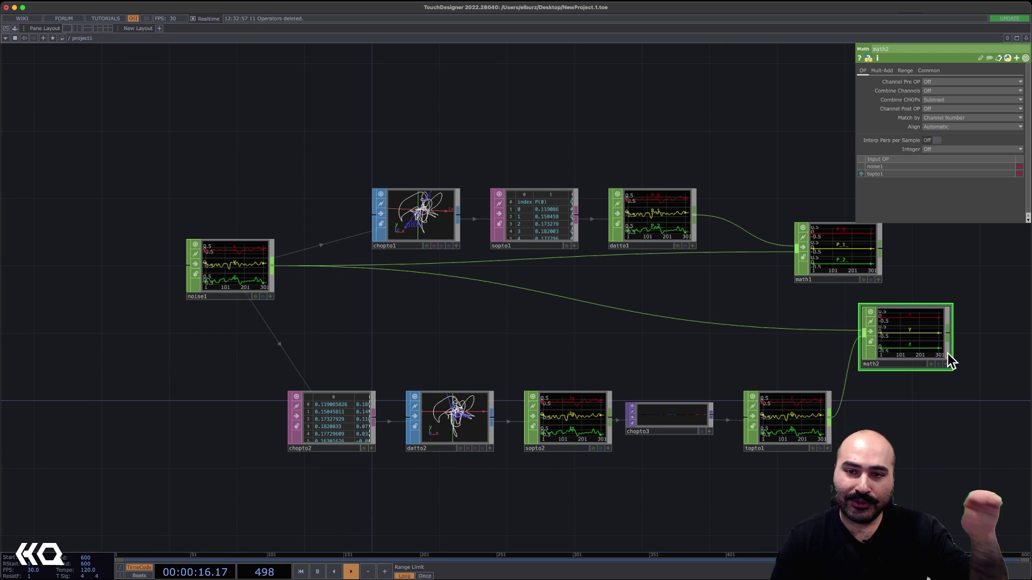
- Show chopto1's CHOP to parameters for the noise-to-points conversion
drag(889, 438, 846, 429)
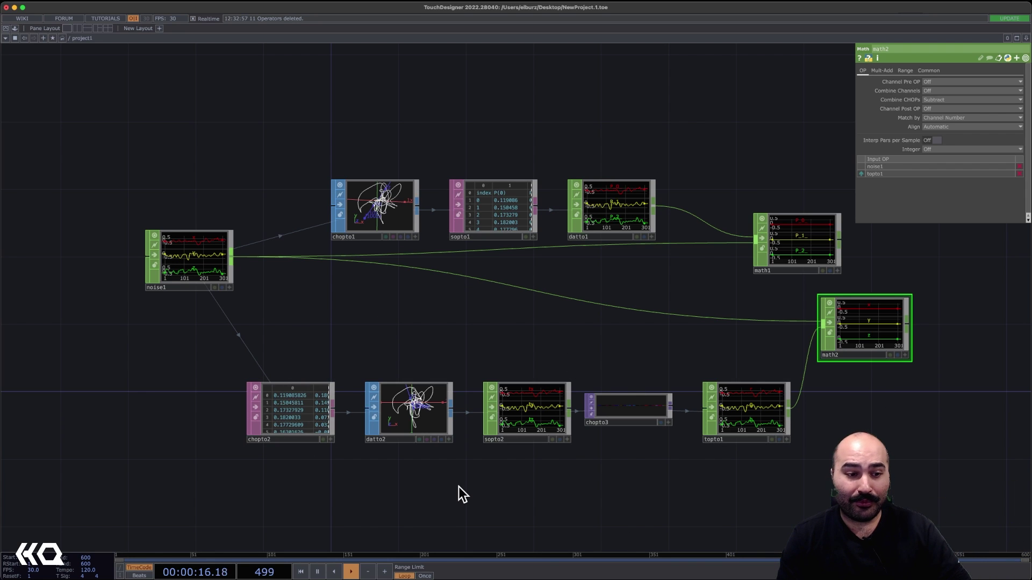
click(379, 214)
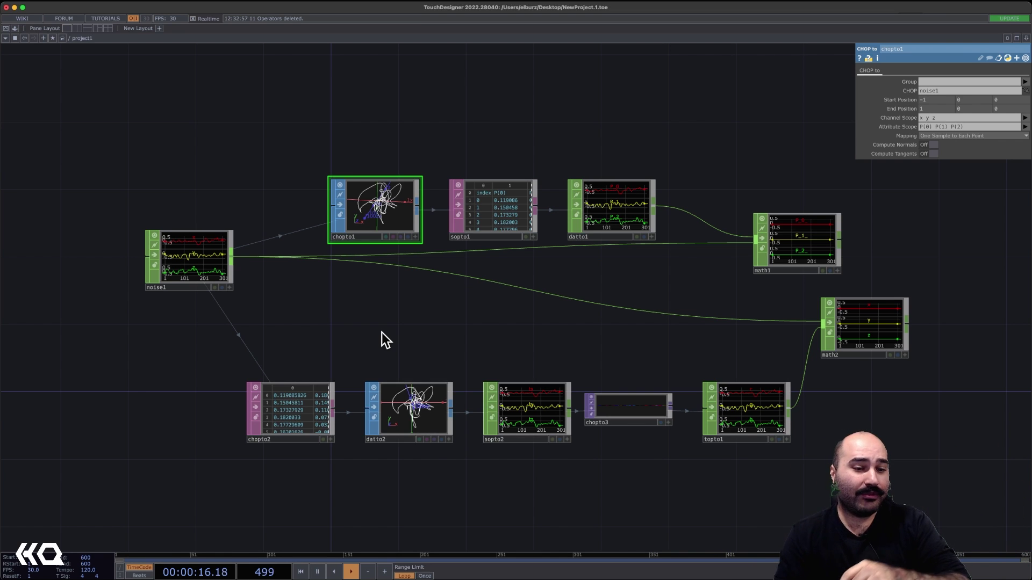
- Show chopto3's parameters and move math1 down to sit just above math2
click(531, 402)
click(597, 415)
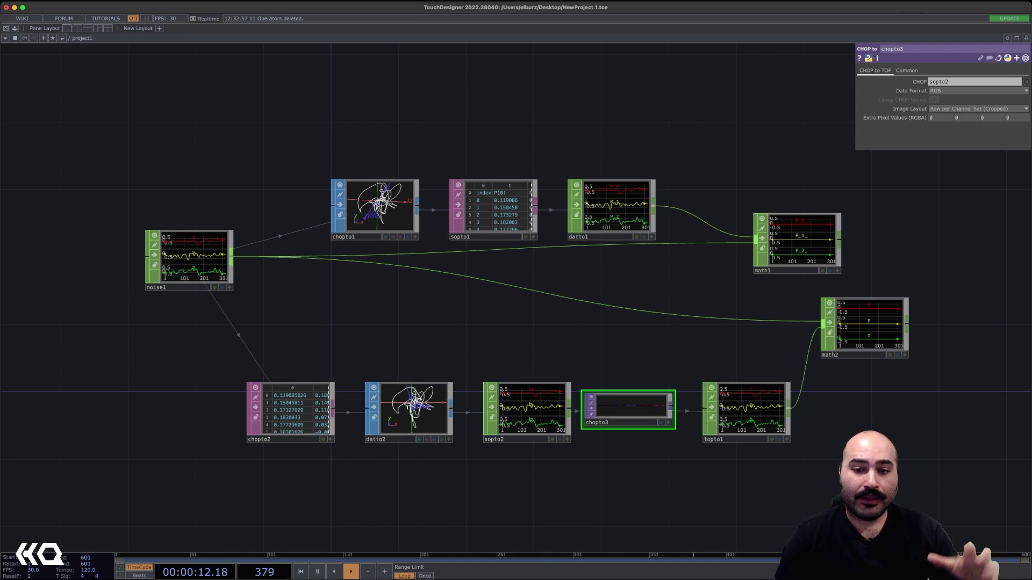
scroll(766, 325, down, 3)
scroll(767, 324, right, 4)
drag(723, 195, 793, 212)
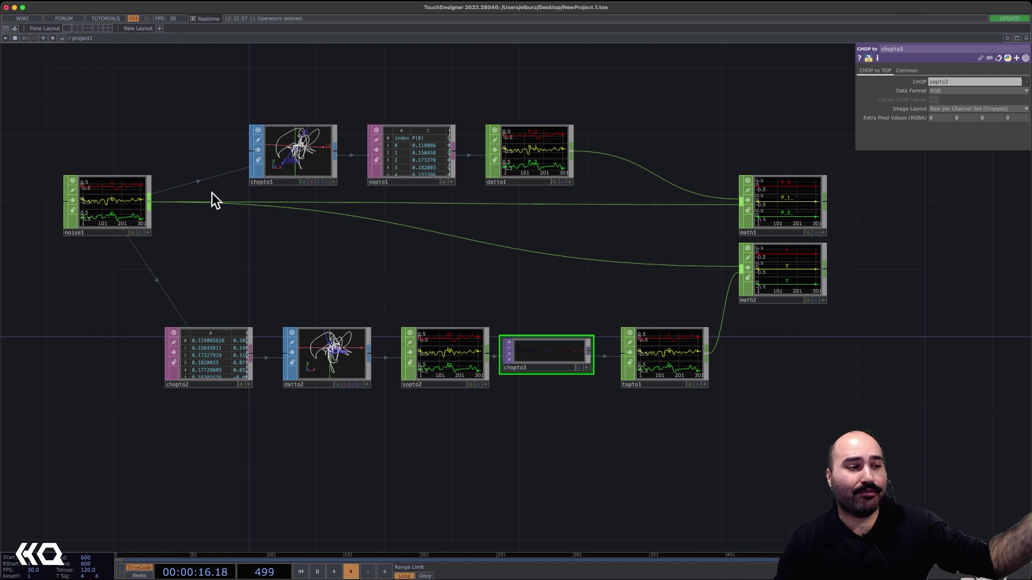
- Drag noise1 about 64 px lower in the network
drag(129, 213, 127, 247)
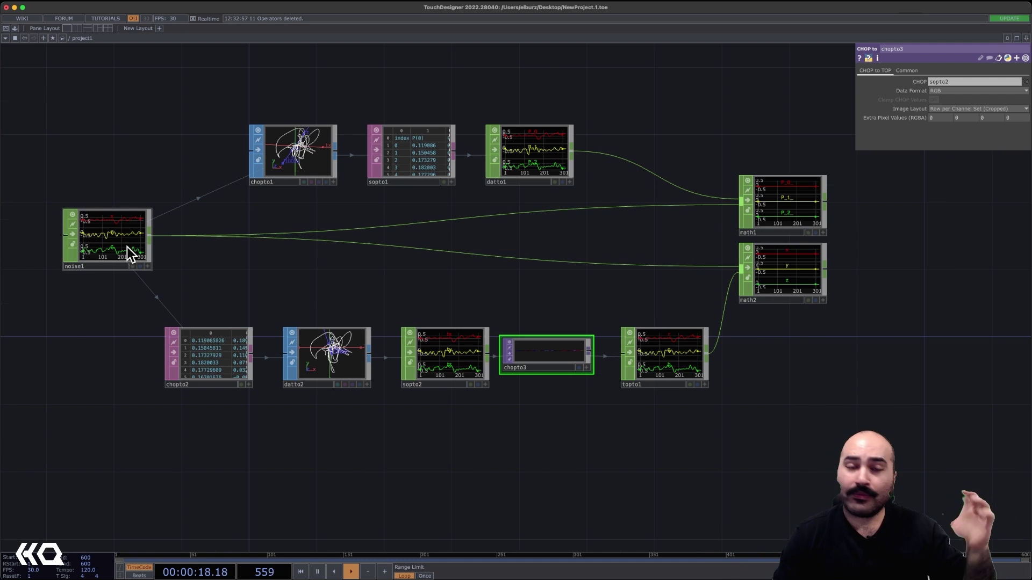